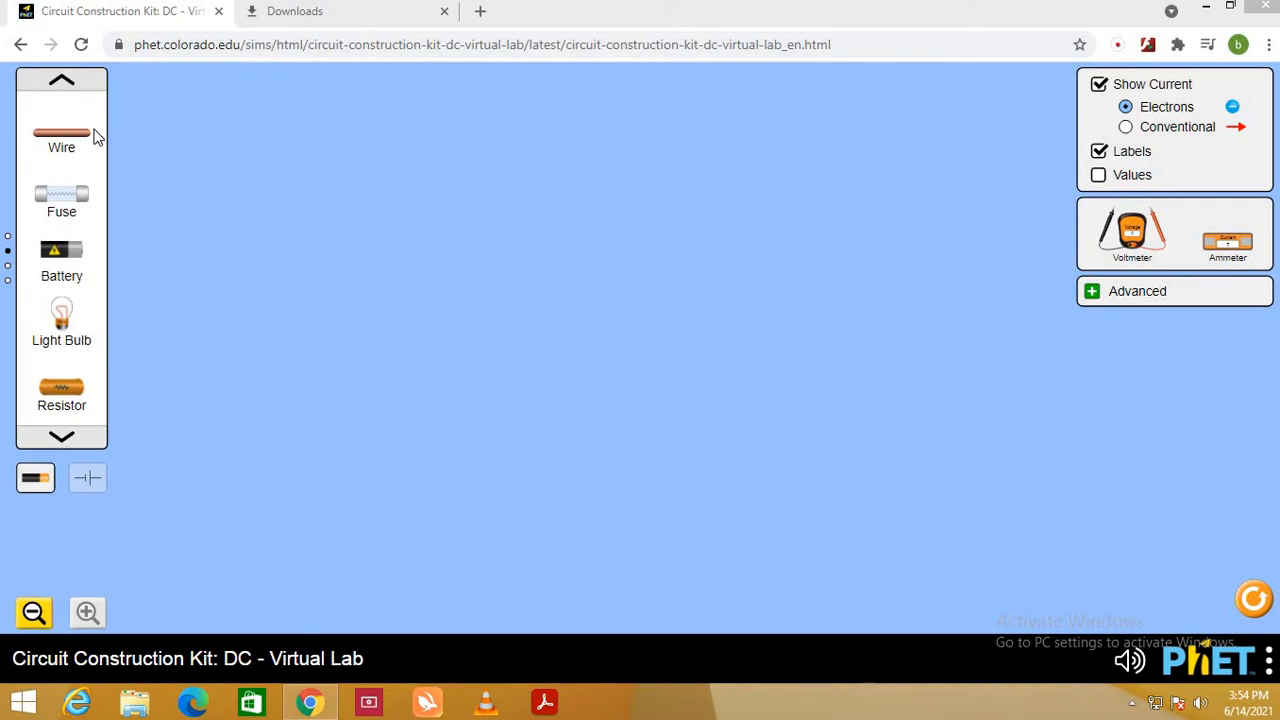
# - Try out a basic resistor on the workspace at 120 ohms, and delete it
pyautogui.click(74, 88)
pyautogui.moveTo(83, 311); pyautogui.dragTo(394, 280)
pyautogui.click(418, 281)
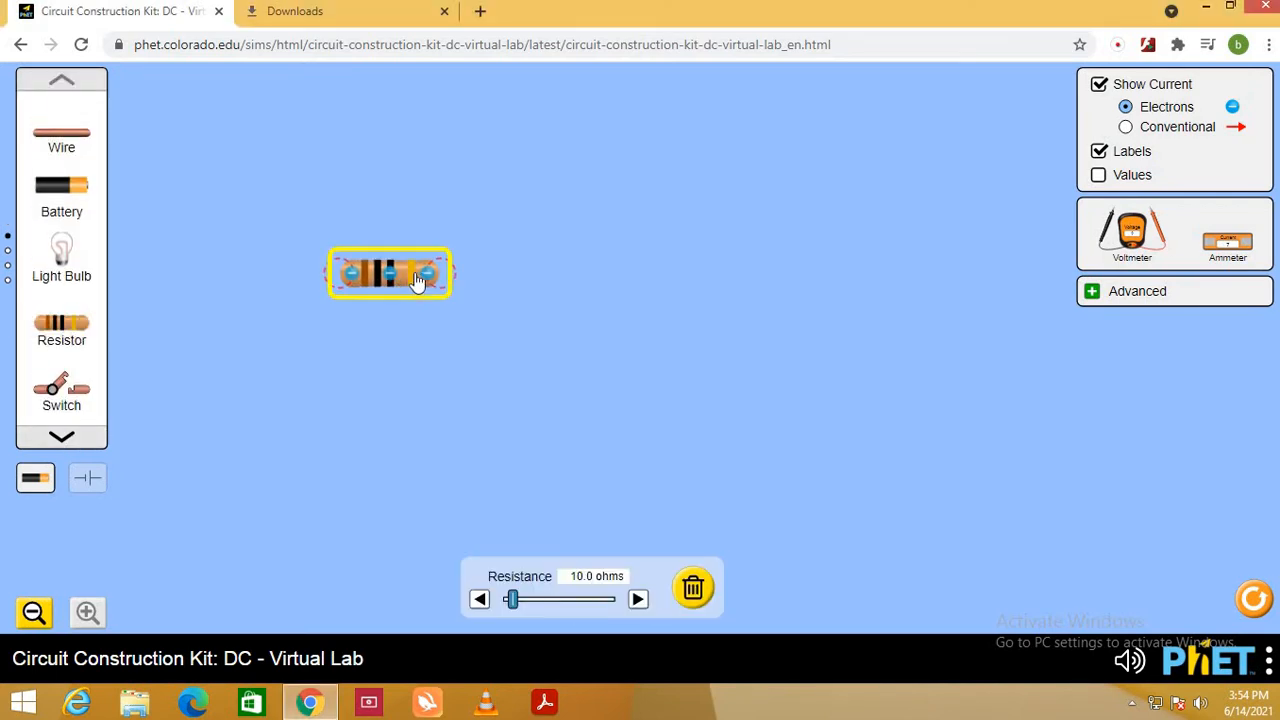
pyautogui.click(637, 601)
pyautogui.moveTo(513, 601); pyautogui.dragTo(669, 621)
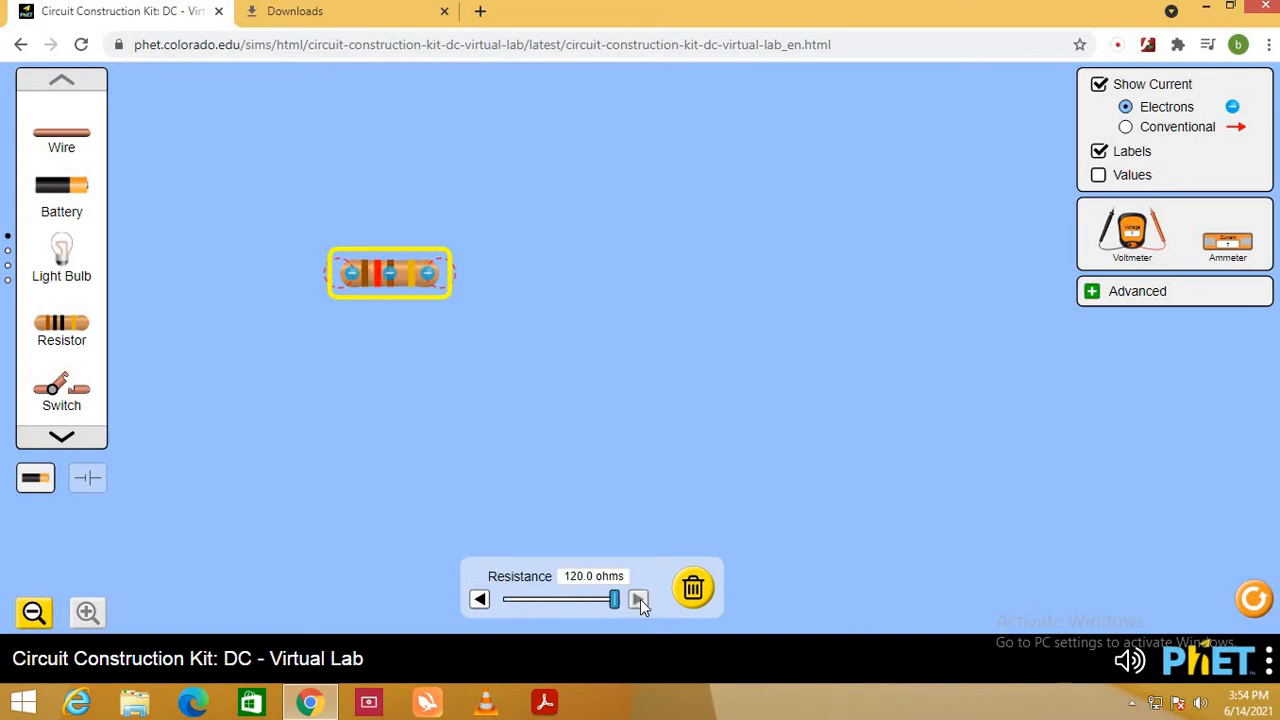
pyautogui.click(694, 589)
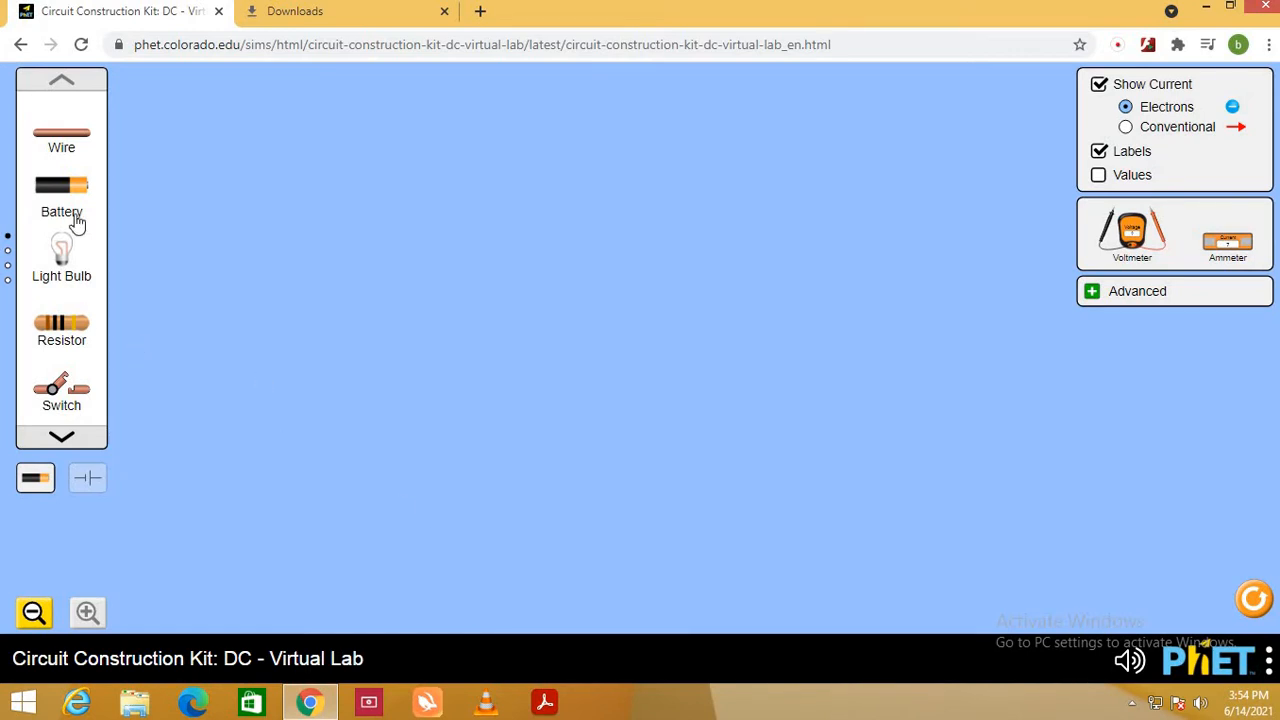
# - Look through the pages of the component toolbox to review the available circuit elements
pyautogui.click(61, 436)
pyautogui.click(61, 436)
pyautogui.click(61, 436)
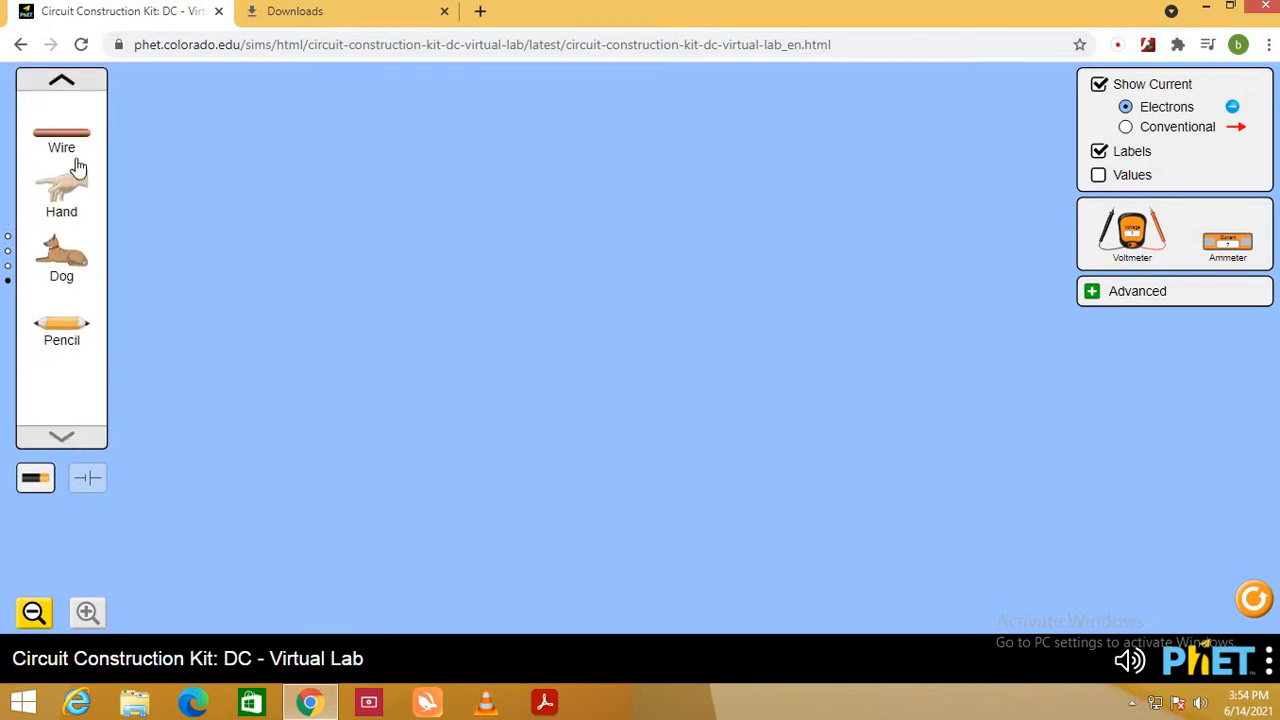
pyautogui.click(61, 79)
pyautogui.click(61, 79)
pyautogui.click(61, 79)
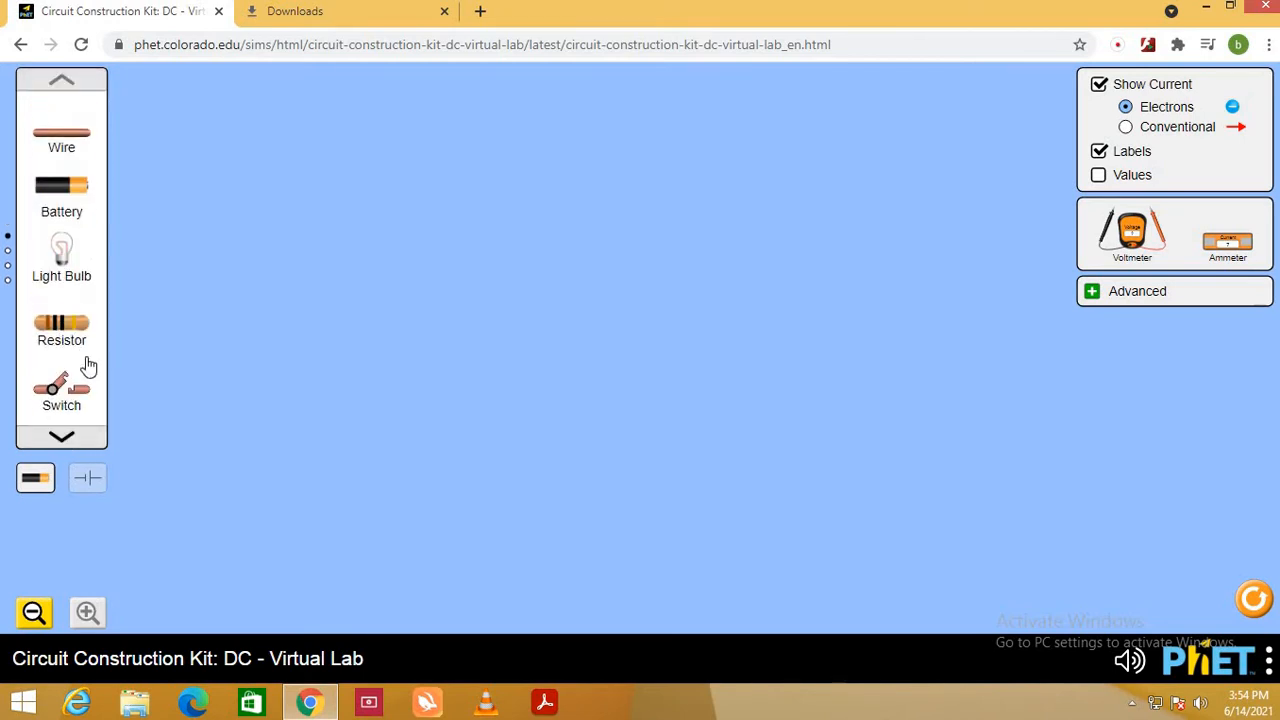
pyautogui.click(69, 437)
pyautogui.click(69, 437)
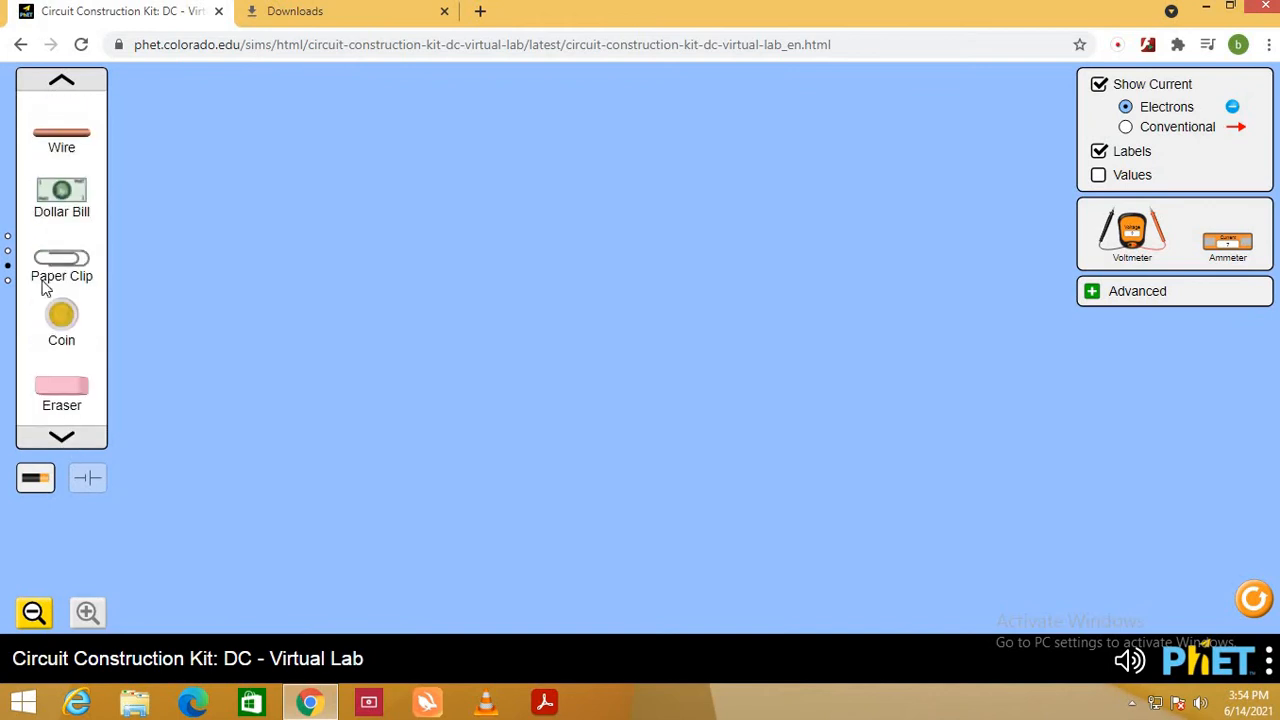
# - Try out a high-resistance resistor on the workspace at 700 ohms, and delete it
pyautogui.click(61, 79)
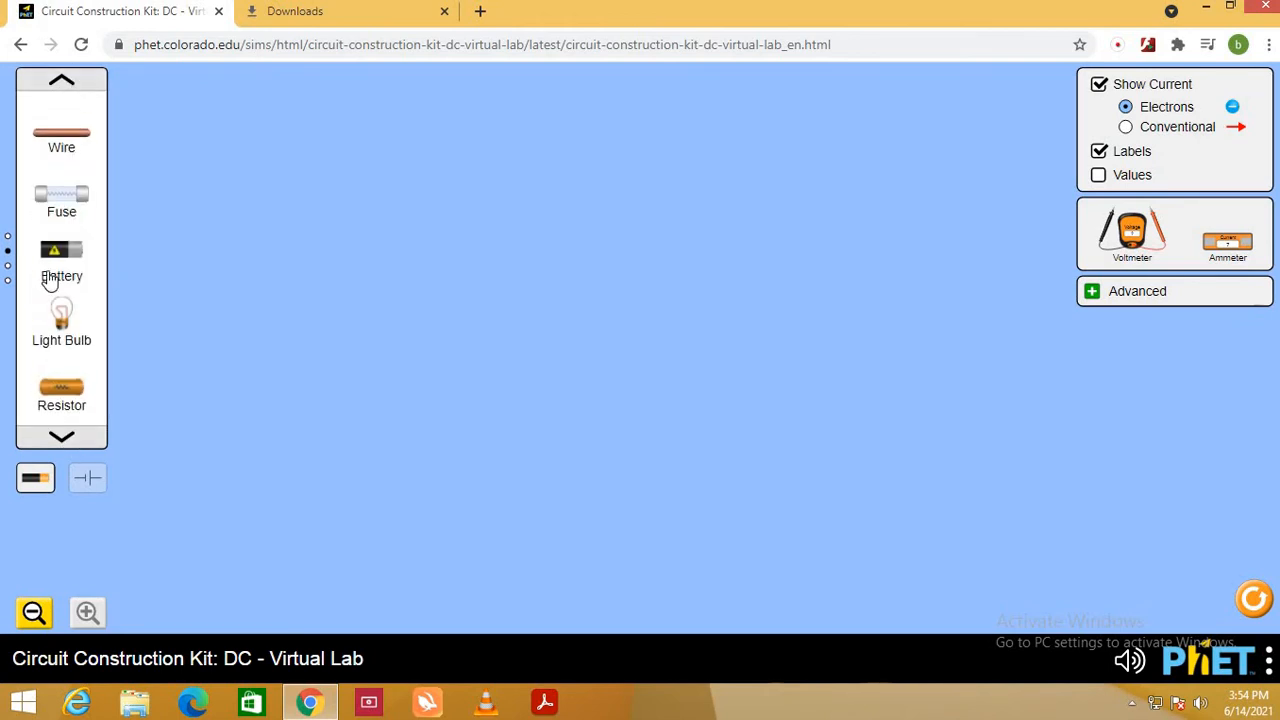
pyautogui.moveTo(60, 395); pyautogui.dragTo(370, 376)
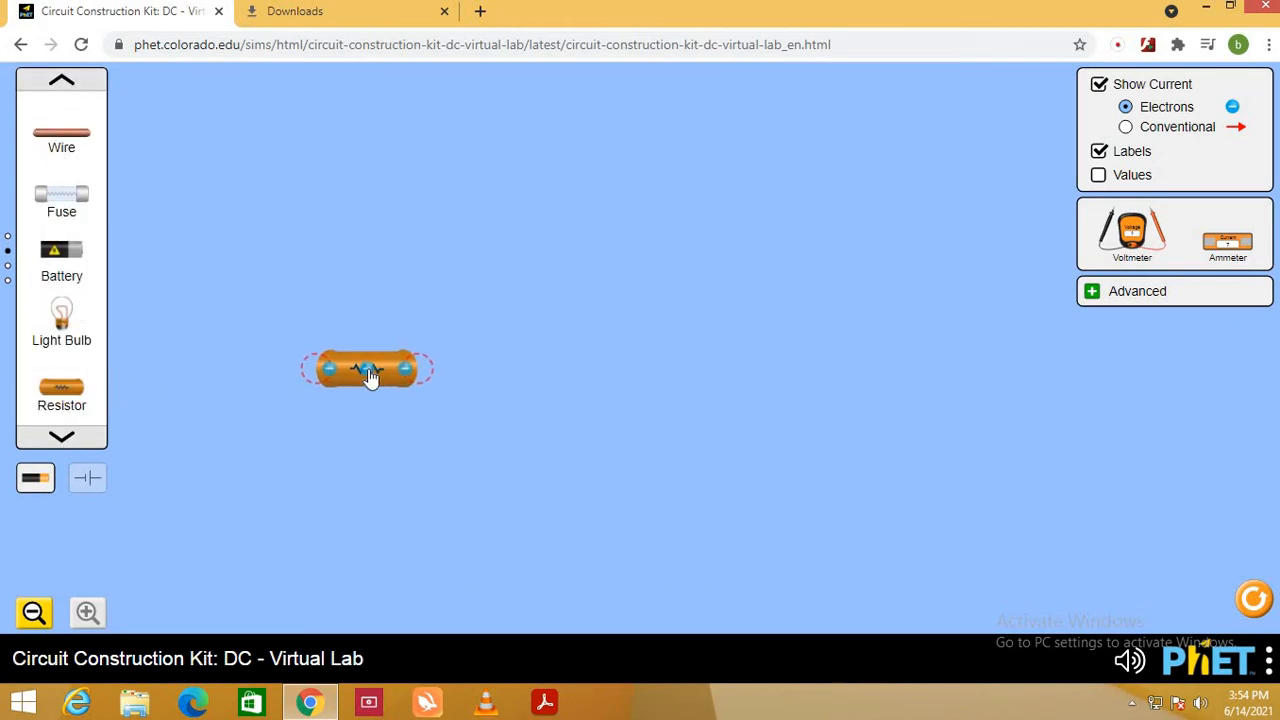
pyautogui.click(380, 374)
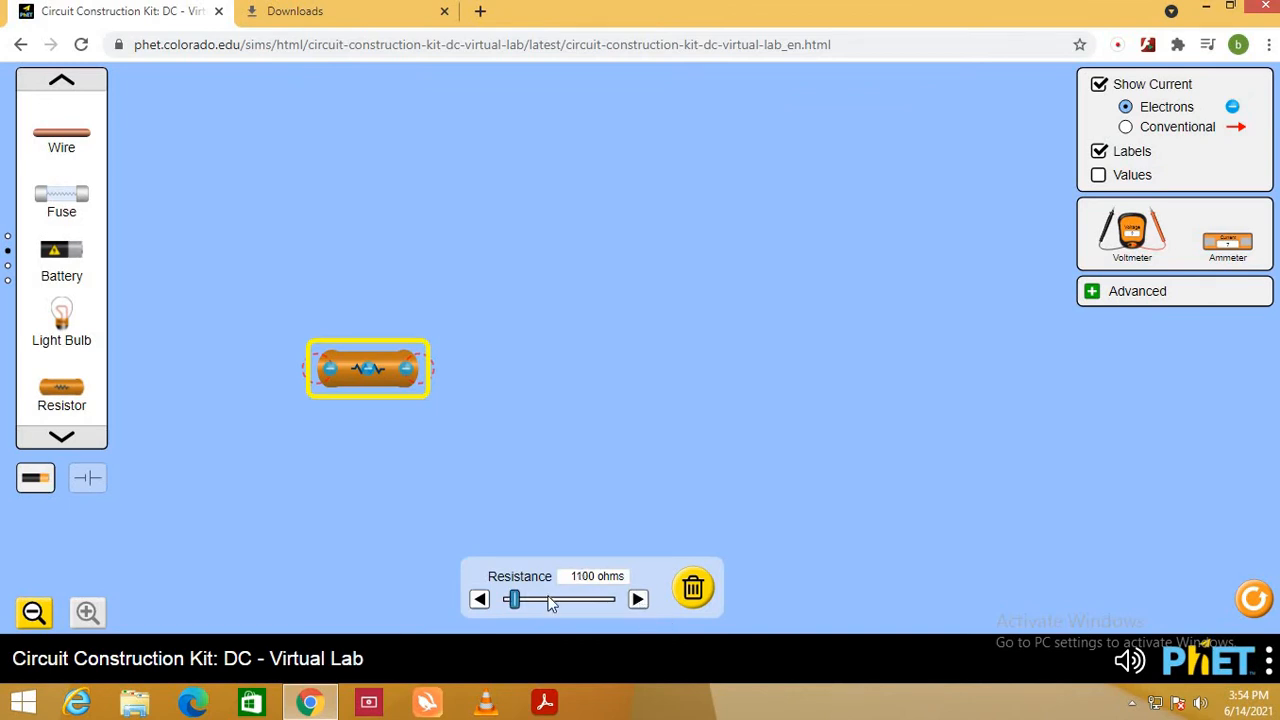
pyautogui.moveTo(514, 611)
pyautogui.mouseDown()
pyautogui.moveTo(557, 609)
pyautogui.moveTo(510, 605)
pyautogui.mouseUp()
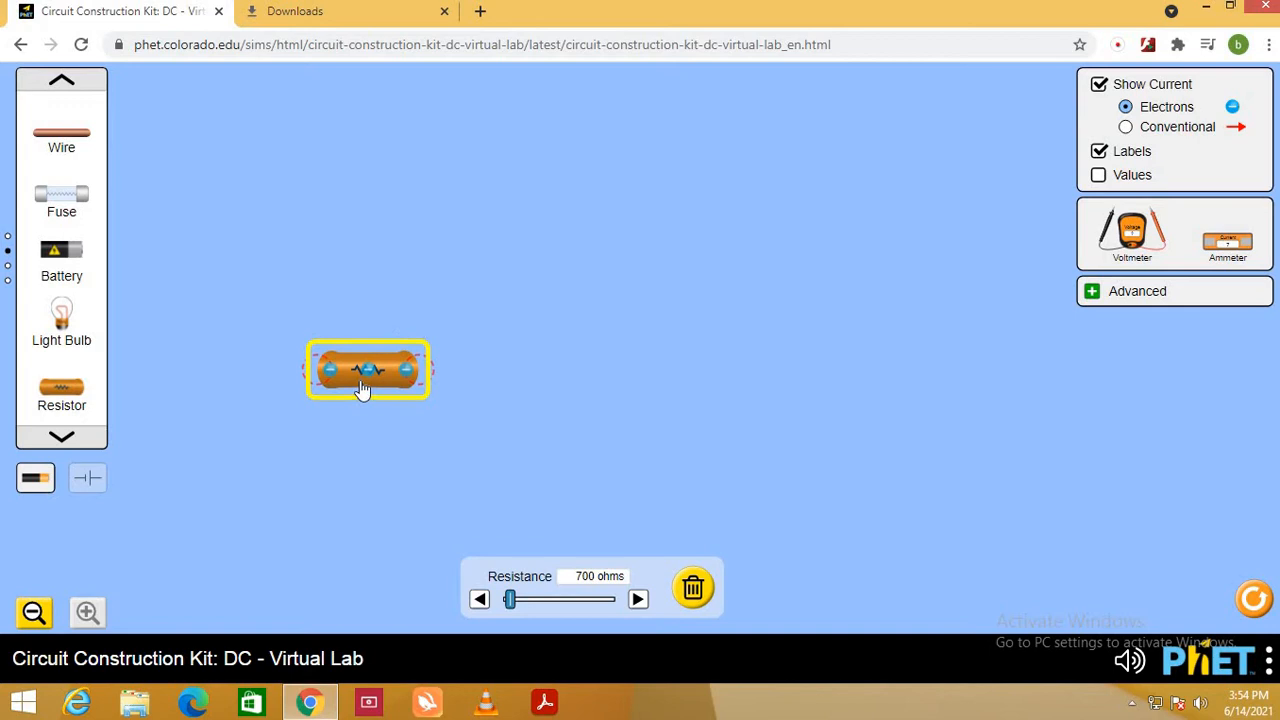
pyautogui.press('Delete')
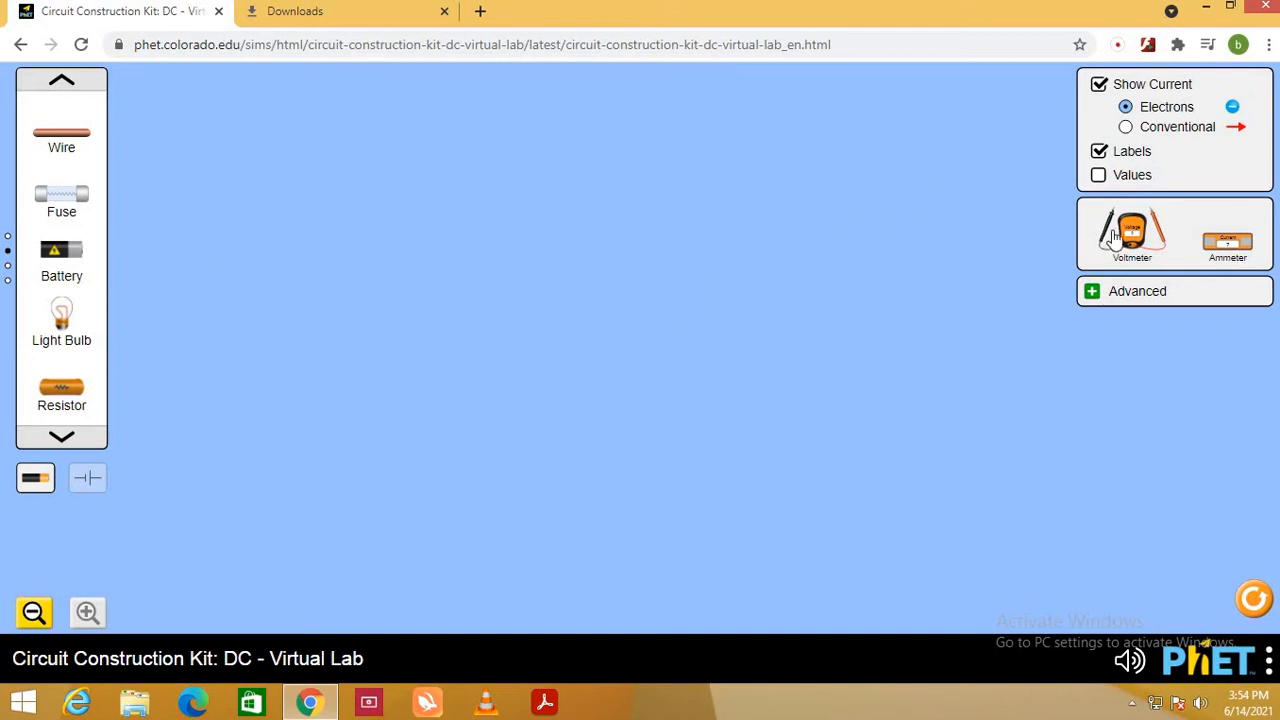
# - Try out the voltmeter and an ammeter on the empty workspace, and remove both
pyautogui.moveTo(1130, 235); pyautogui.dragTo(483, 320)
pyautogui.moveTo(1228, 242); pyautogui.dragTo(768, 282)
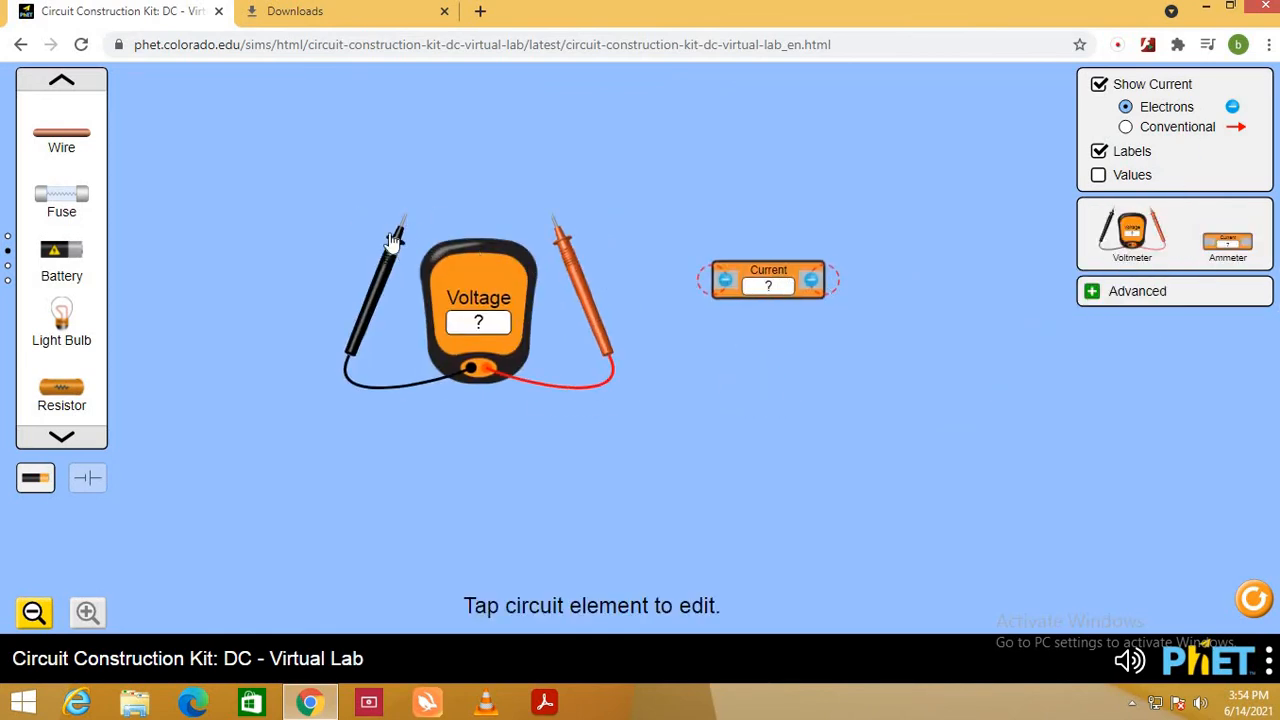
pyautogui.click(777, 291)
pyautogui.press('Delete')
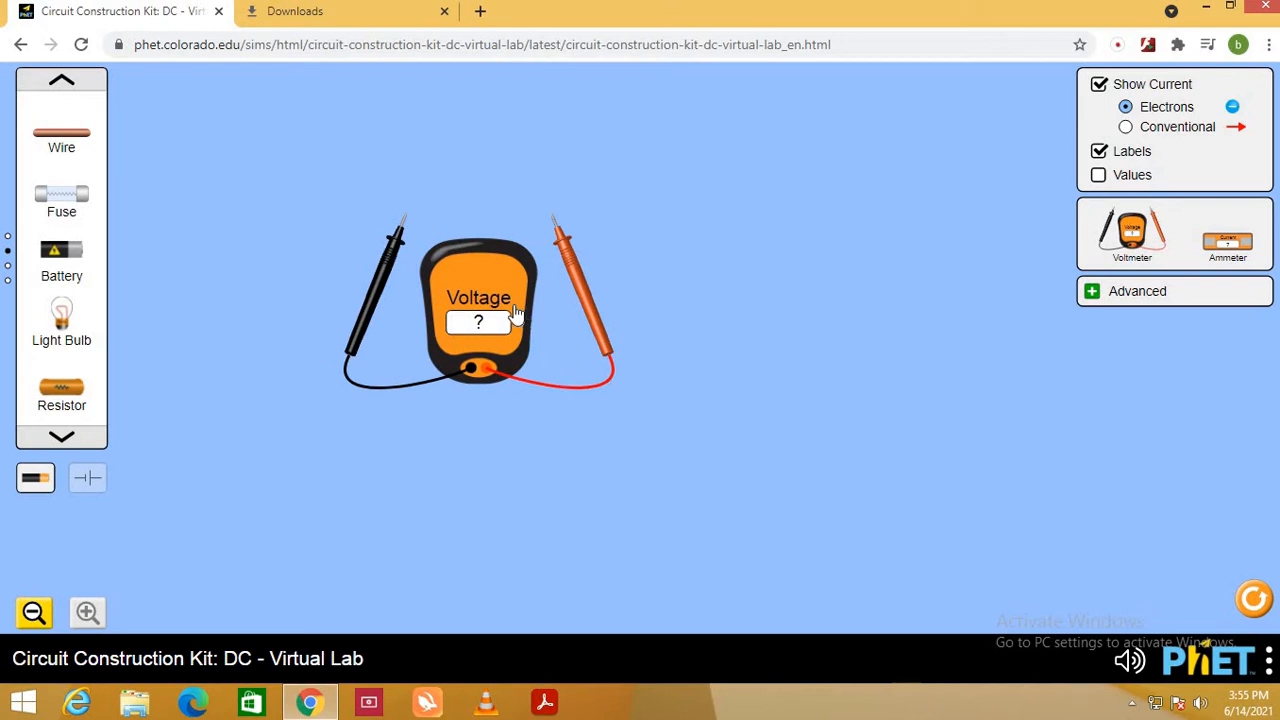
pyautogui.moveTo(1012, 227); pyautogui.dragTo(1158, 203)
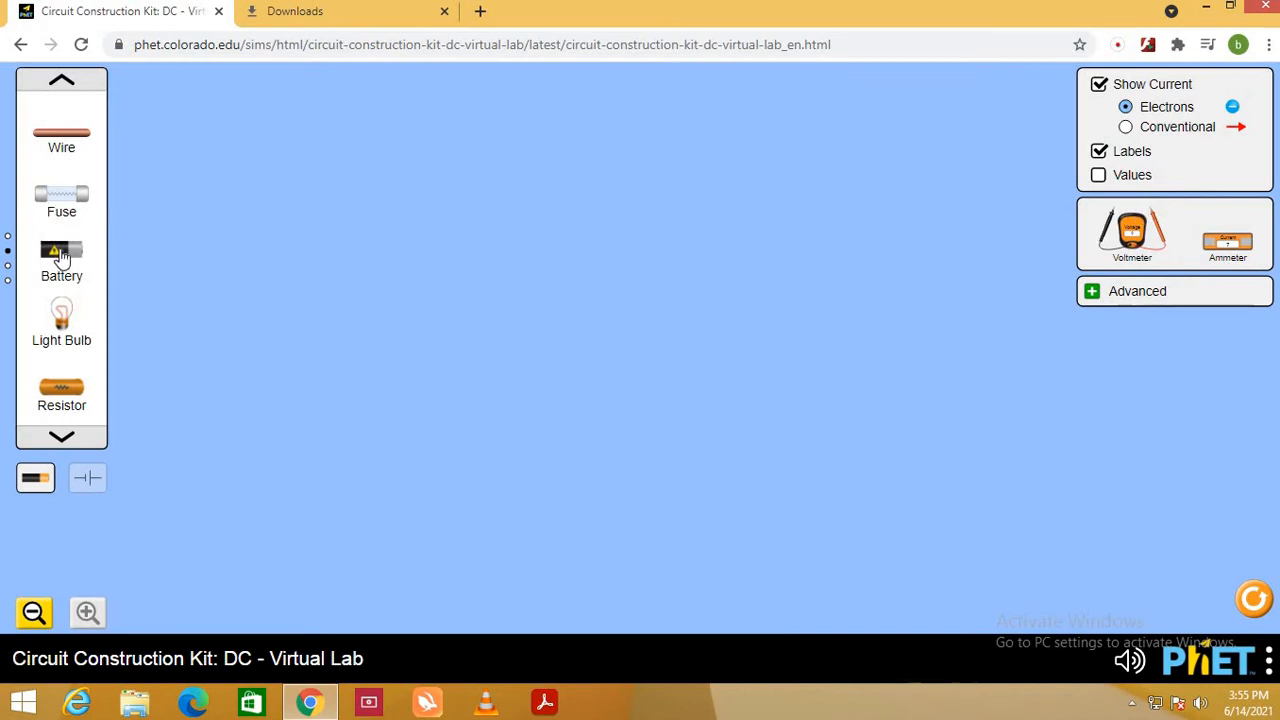
# - Place a battery on the workspace and three basic resistors in a row above and to the right of it
pyautogui.click(69, 82)
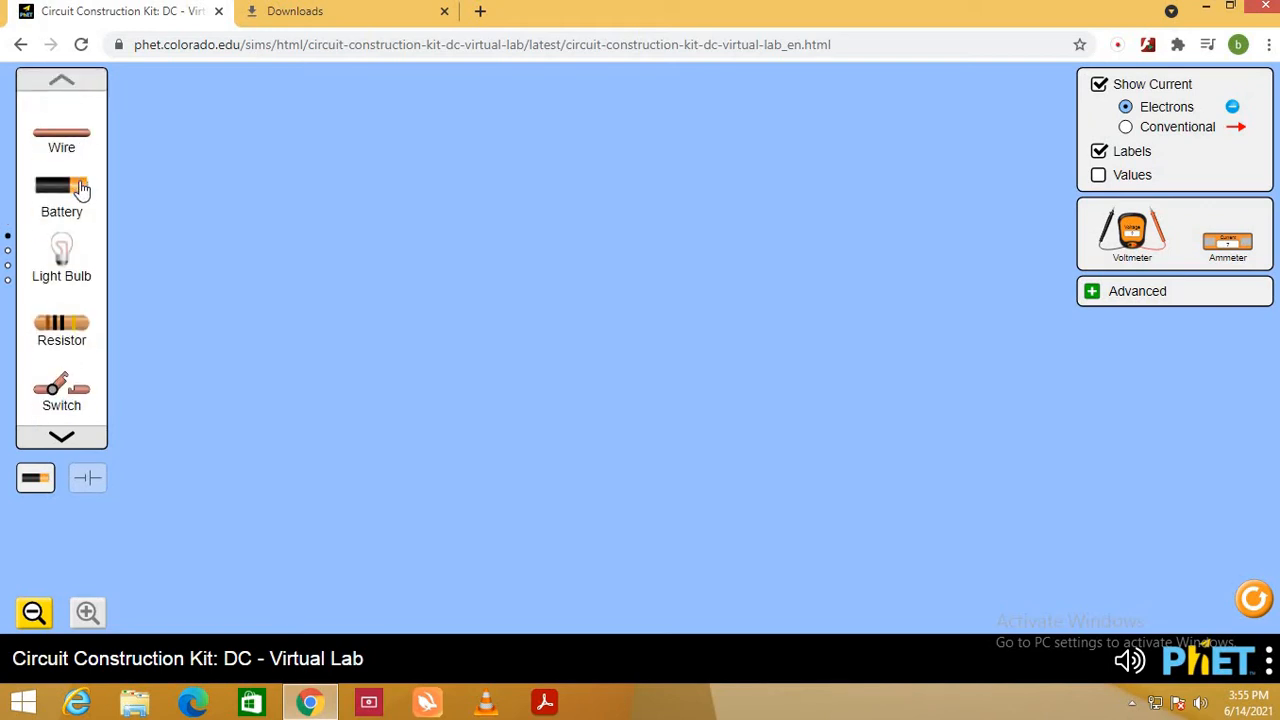
pyautogui.moveTo(80, 189); pyautogui.dragTo(249, 400)
pyautogui.moveTo(62, 330); pyautogui.dragTo(389, 246)
pyautogui.moveTo(72, 332); pyautogui.dragTo(600, 255)
pyautogui.moveTo(88, 330); pyautogui.dragTo(785, 257)
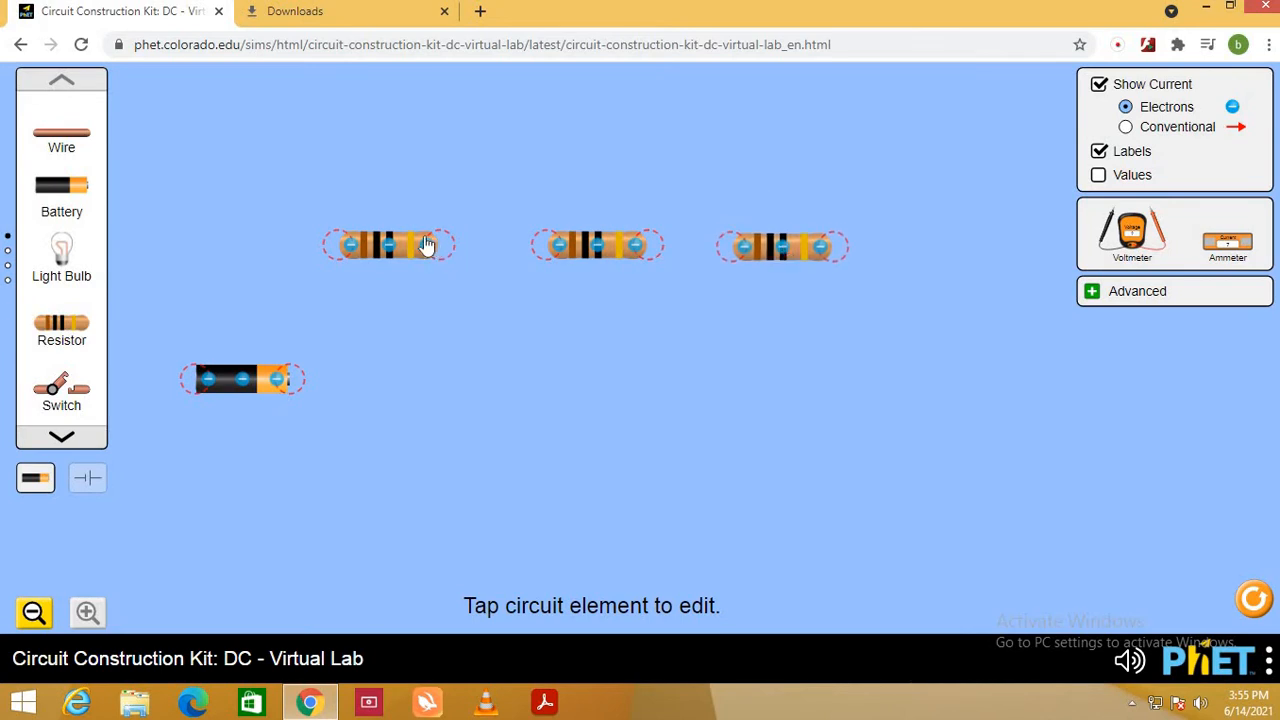
# - Delete the three basic resistors, keeping only the battery
pyautogui.click(391, 254)
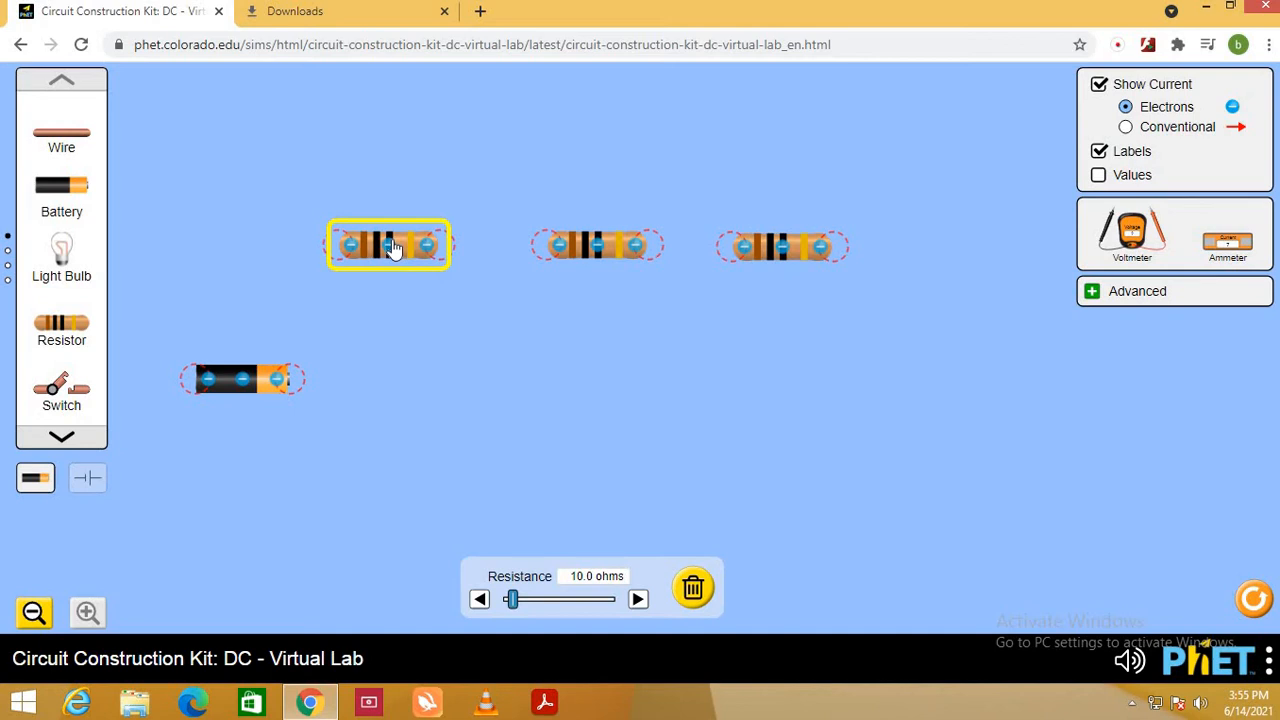
pyautogui.press('Delete')
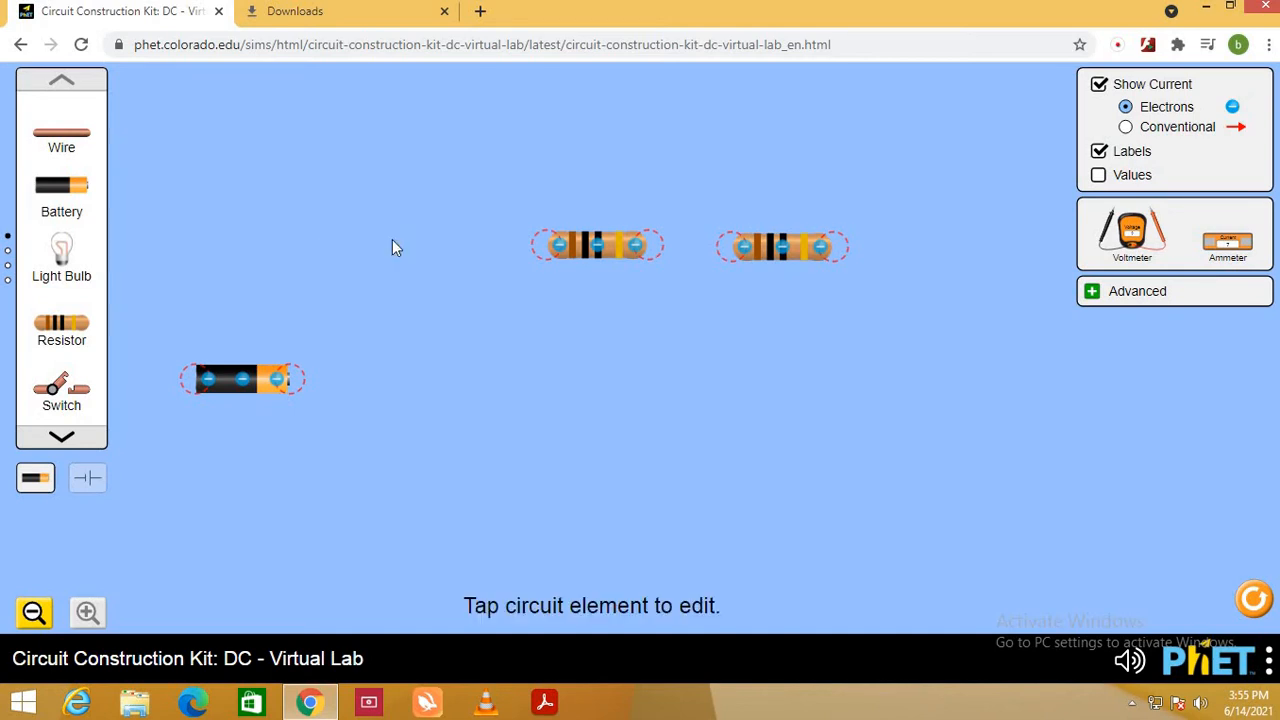
pyautogui.click(616, 247)
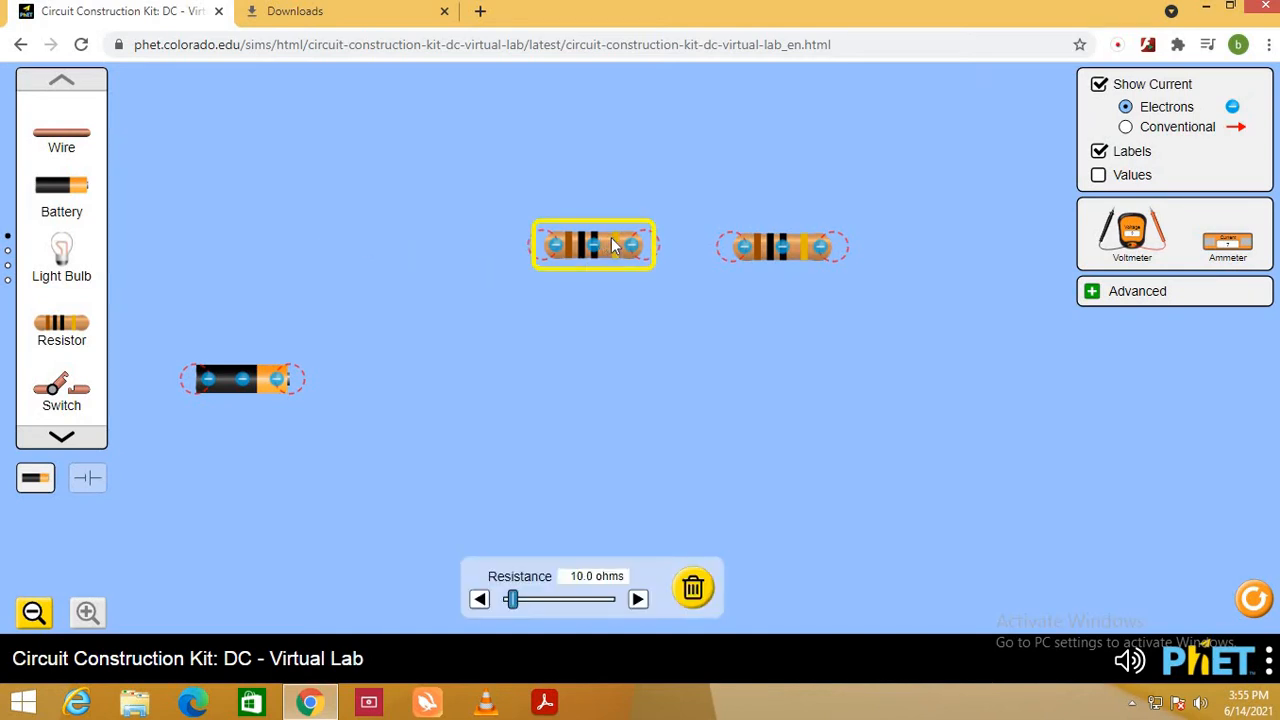
pyautogui.press('Delete')
pyautogui.click(779, 240)
pyautogui.press('Delete')
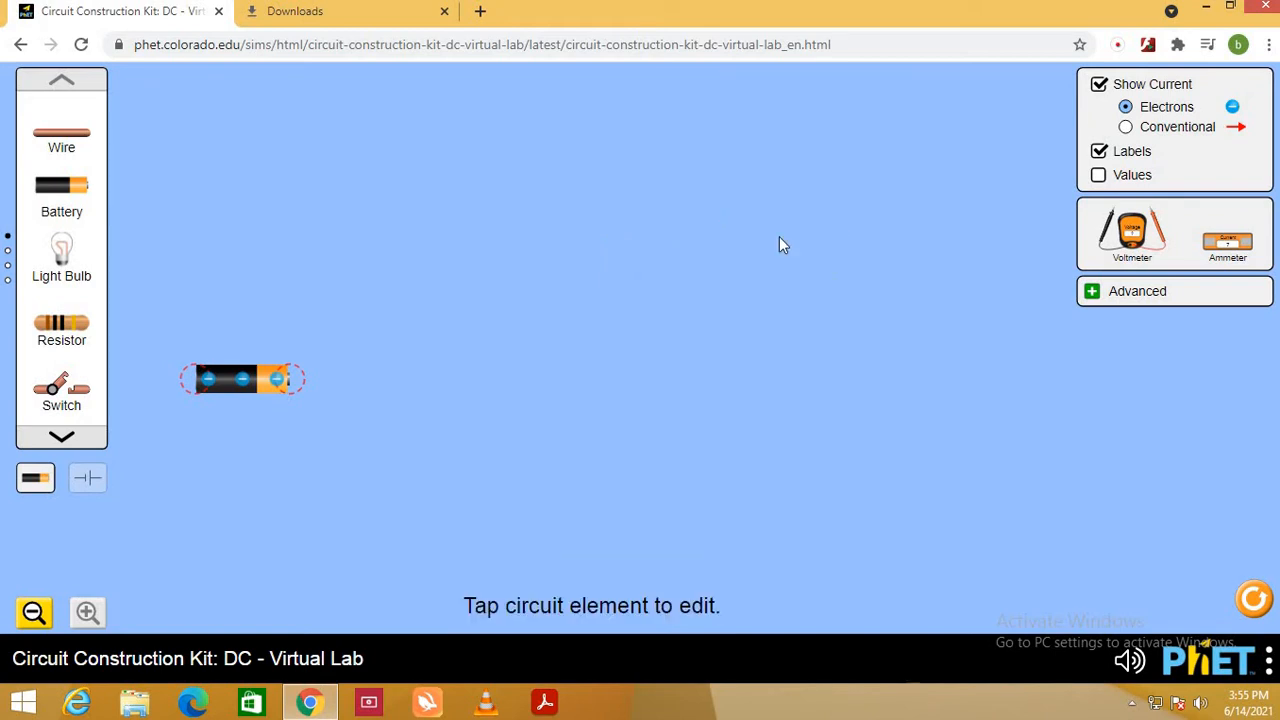
# - Place three high-resistance resistors in a row above and to the right of the battery, and check the first one's resistance
pyautogui.click(66, 438)
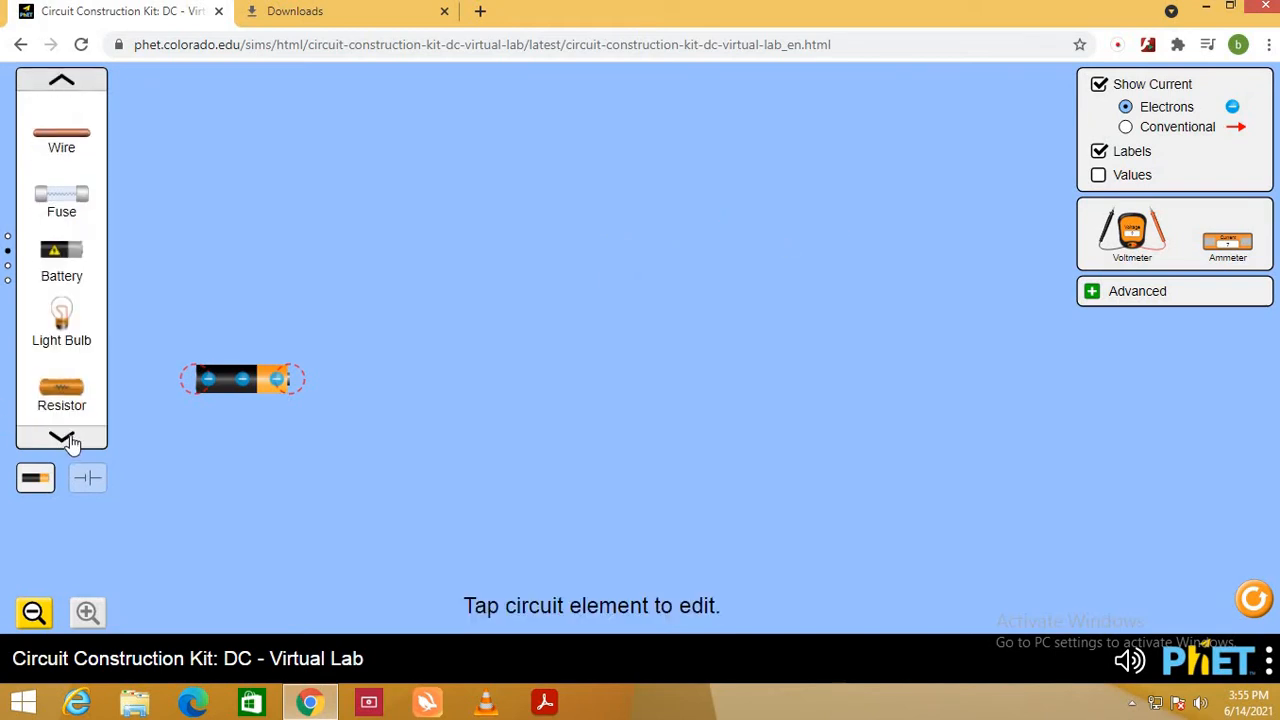
pyautogui.moveTo(61, 388); pyautogui.dragTo(150, 378)
pyautogui.moveTo(315, 352); pyautogui.dragTo(445, 288)
pyautogui.moveTo(61, 388); pyautogui.dragTo(698, 304)
pyautogui.moveTo(61, 388); pyautogui.dragTo(921, 268)
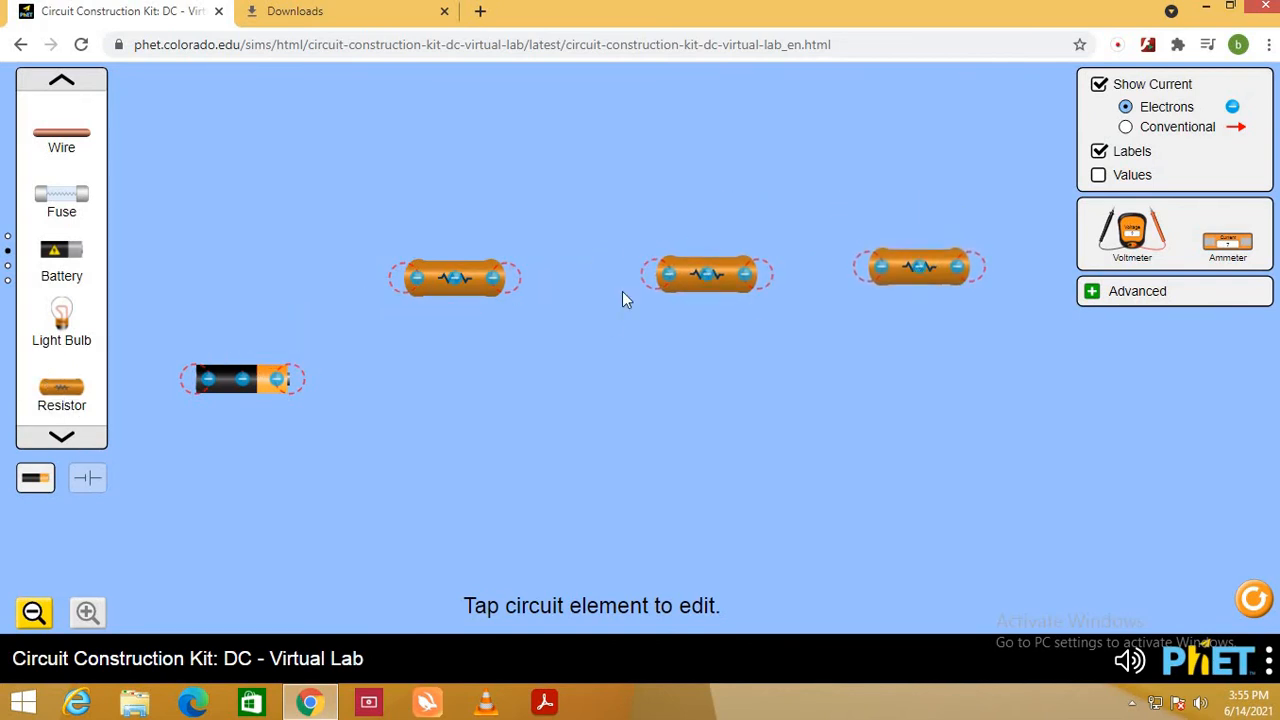
pyautogui.click(470, 283)
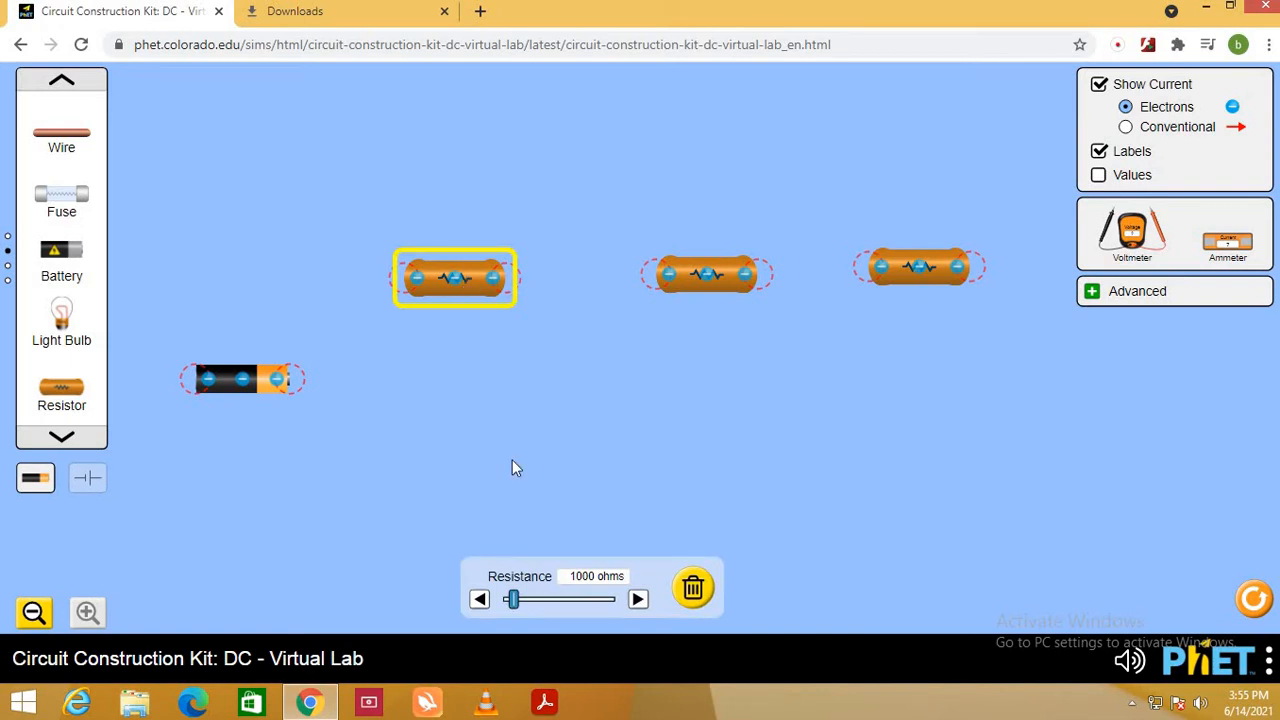
pyautogui.click(608, 406)
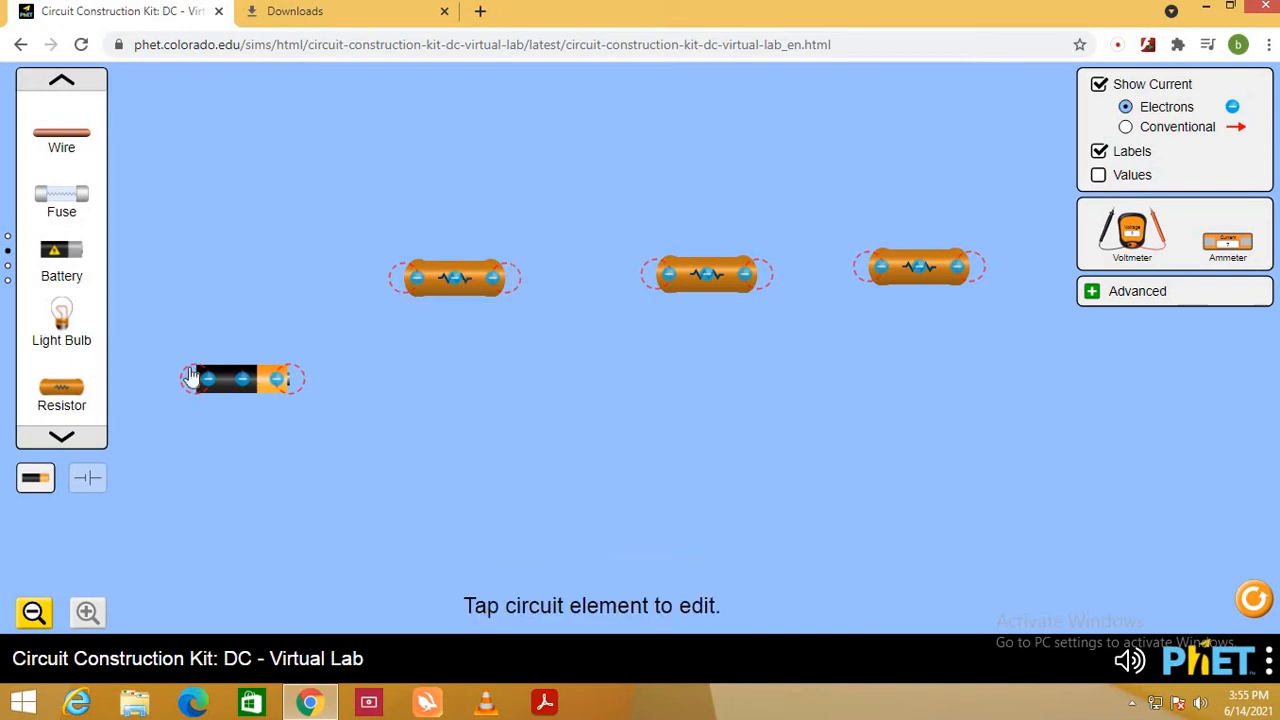
# - Wire the battery's positive end to the first resistor and join the three resistors in series
pyautogui.moveTo(61, 135); pyautogui.dragTo(294, 378)
pyautogui.moveTo(514, 289)
pyautogui.mouseDown()
pyautogui.moveTo(620, 294)
pyautogui.moveTo(543, 277)
pyautogui.moveTo(528, 297)
pyautogui.mouseUp()
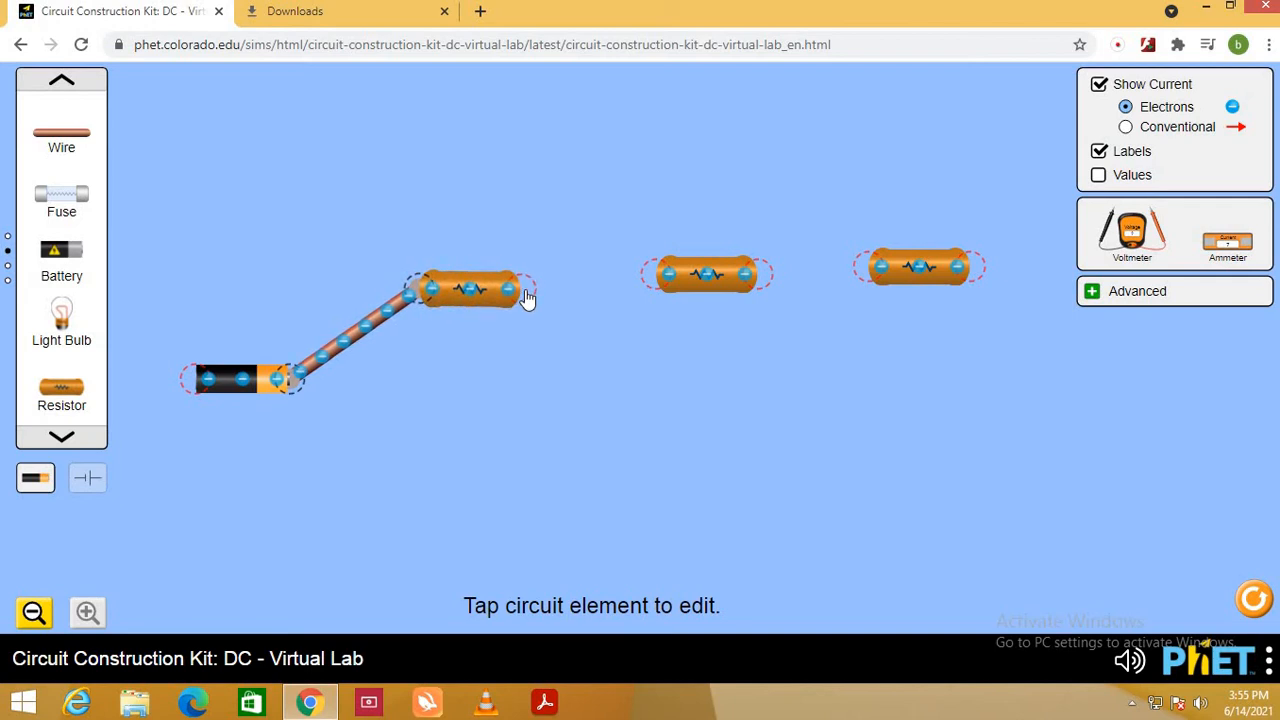
pyautogui.moveTo(46, 143); pyautogui.dragTo(597, 291)
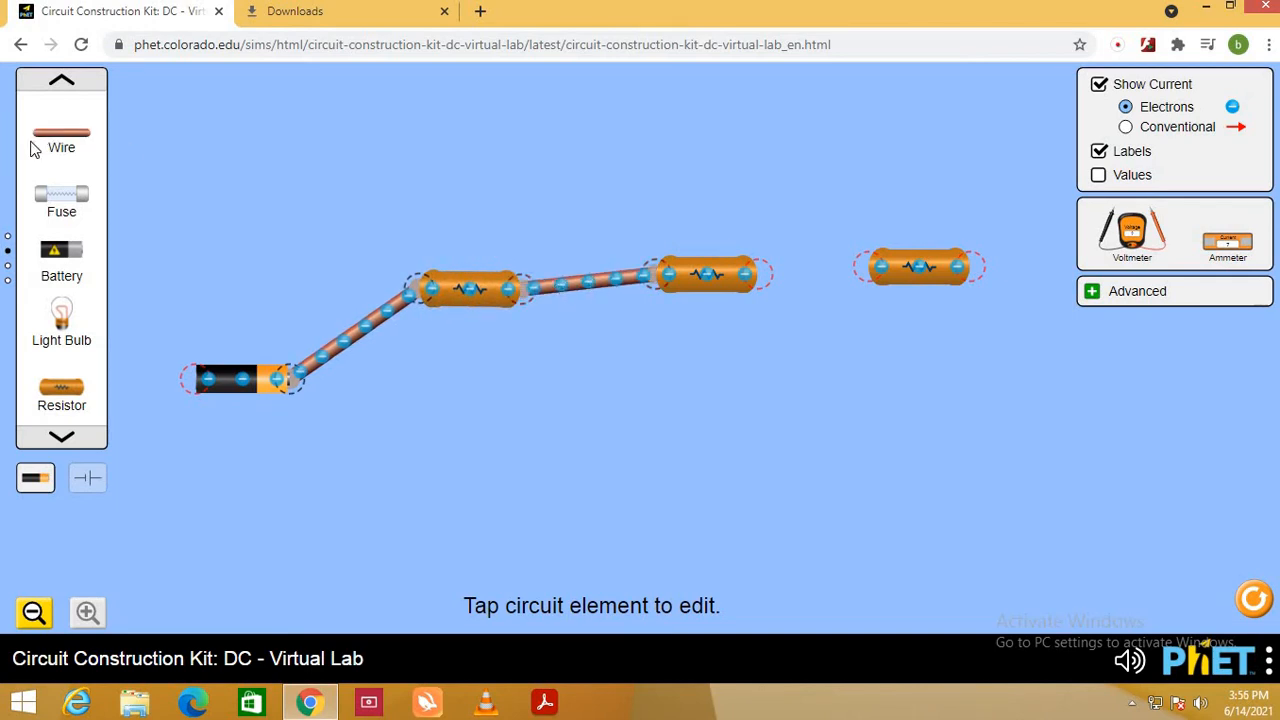
pyautogui.moveTo(40, 146); pyautogui.dragTo(810, 272)
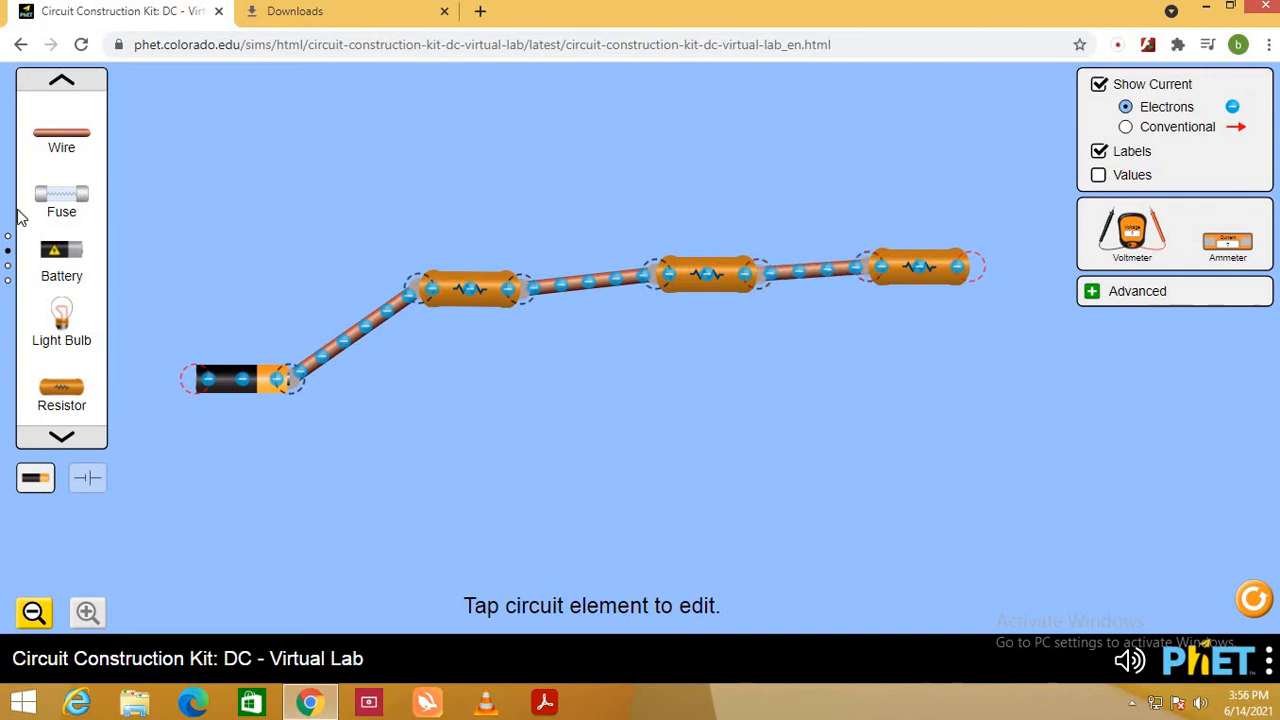
# - Close the loop with three wires running from the battery's negative end, below the resistors, to the third resistor's free end
pyautogui.click(55, 145)
pyautogui.moveTo(69, 157); pyautogui.dragTo(194, 520)
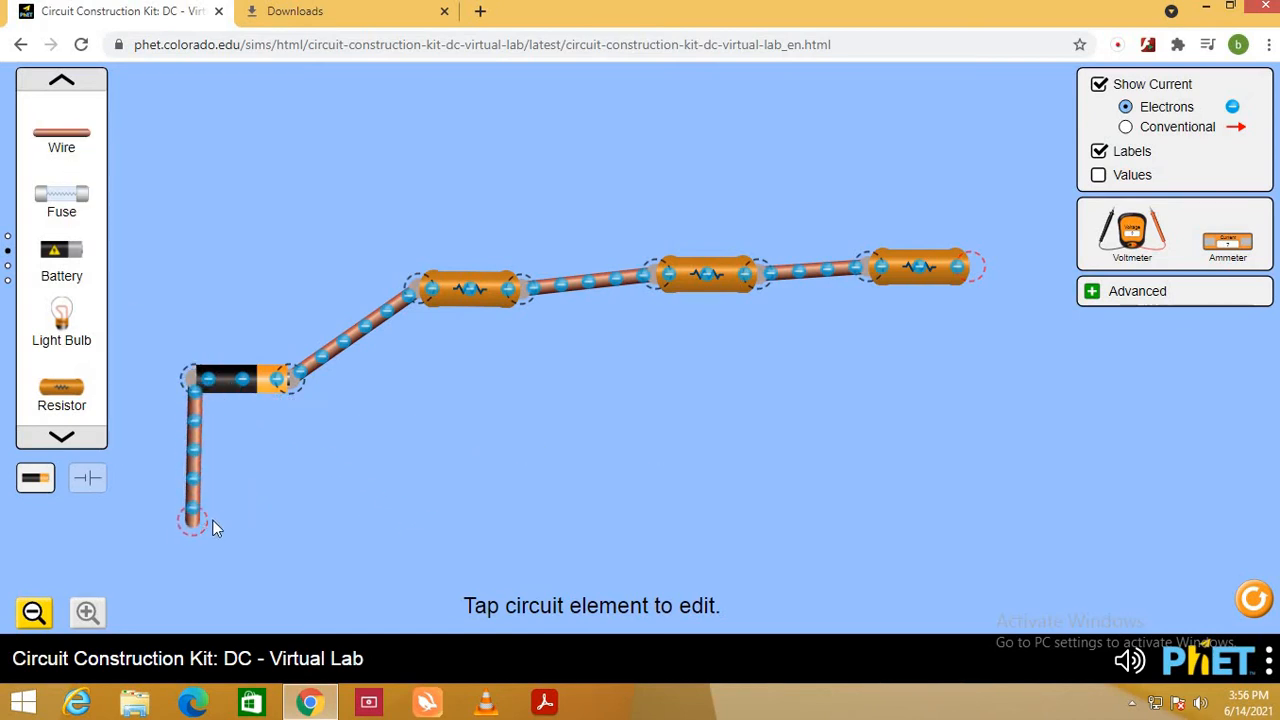
pyautogui.moveTo(40, 145); pyautogui.dragTo(762, 564)
pyautogui.moveTo(856, 581); pyautogui.dragTo(1062, 521)
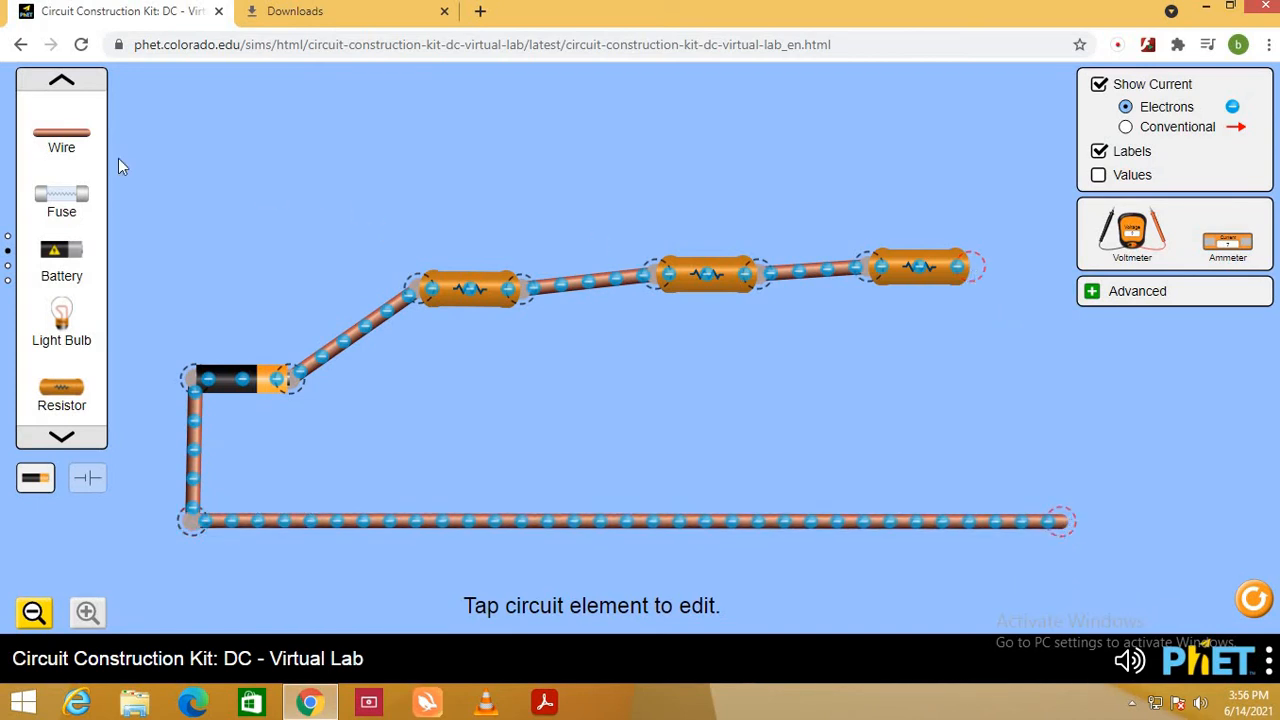
pyautogui.moveTo(80, 145); pyautogui.dragTo(1062, 521)
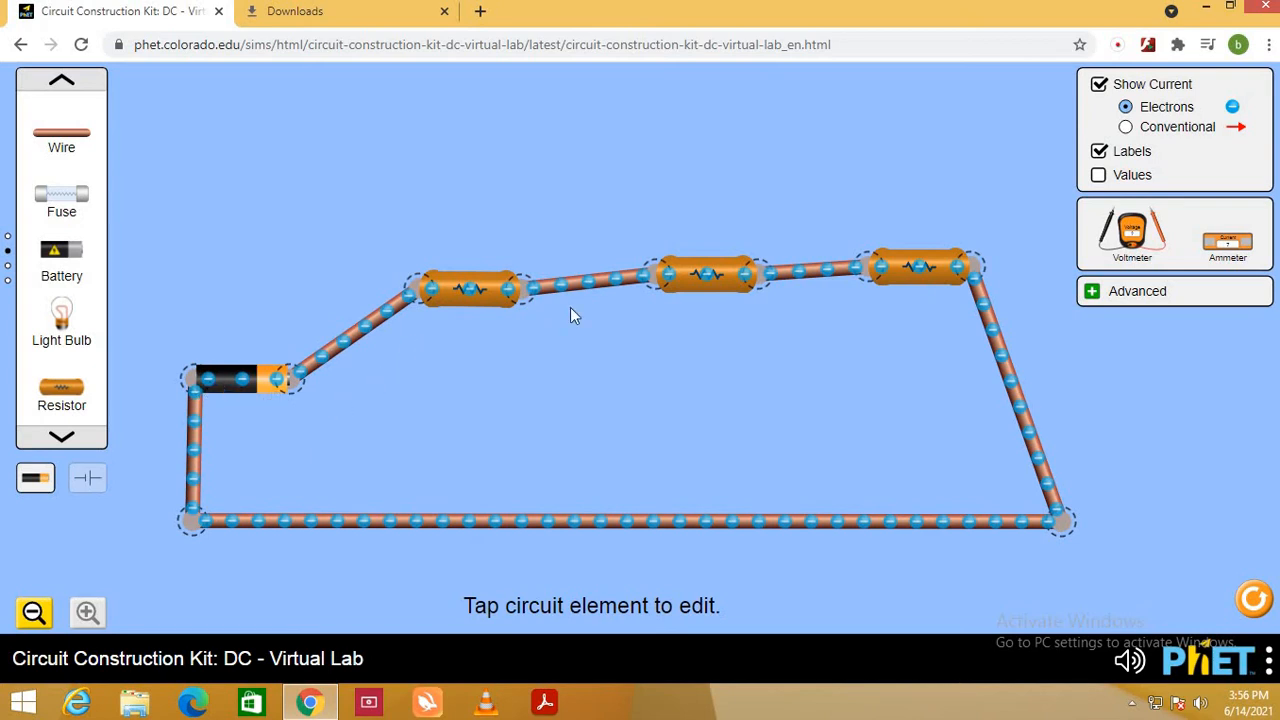
# - Show the current as conventional flow and lower the battery's voltage
pyautogui.click(1143, 130)
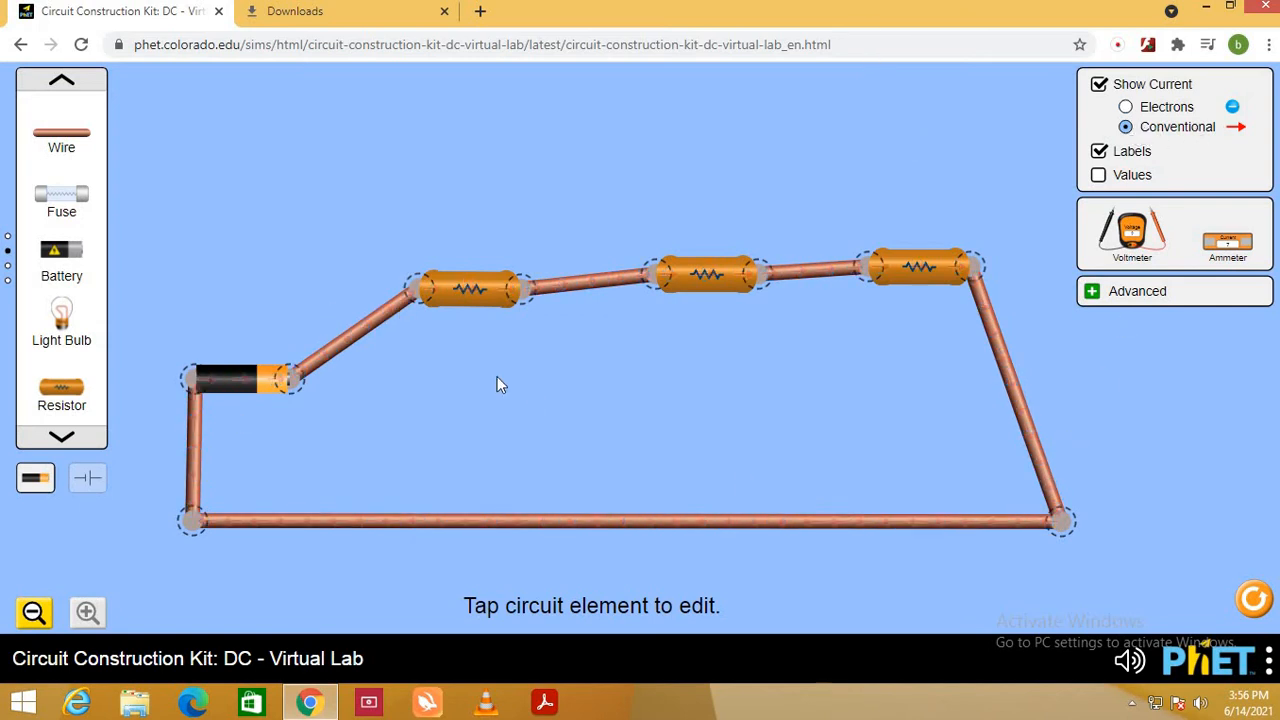
pyautogui.click(257, 383)
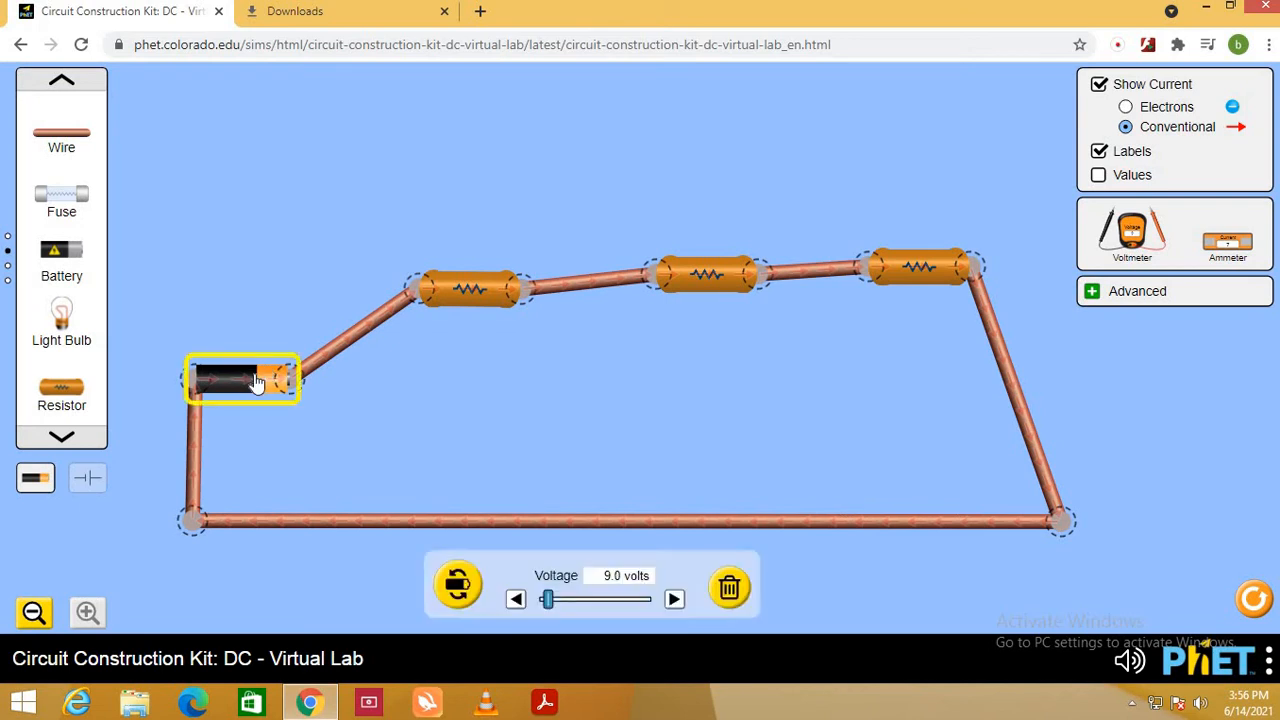
pyautogui.click(516, 600)
pyautogui.click(516, 602)
pyautogui.moveTo(539, 599); pyautogui.dragTo(535, 598)
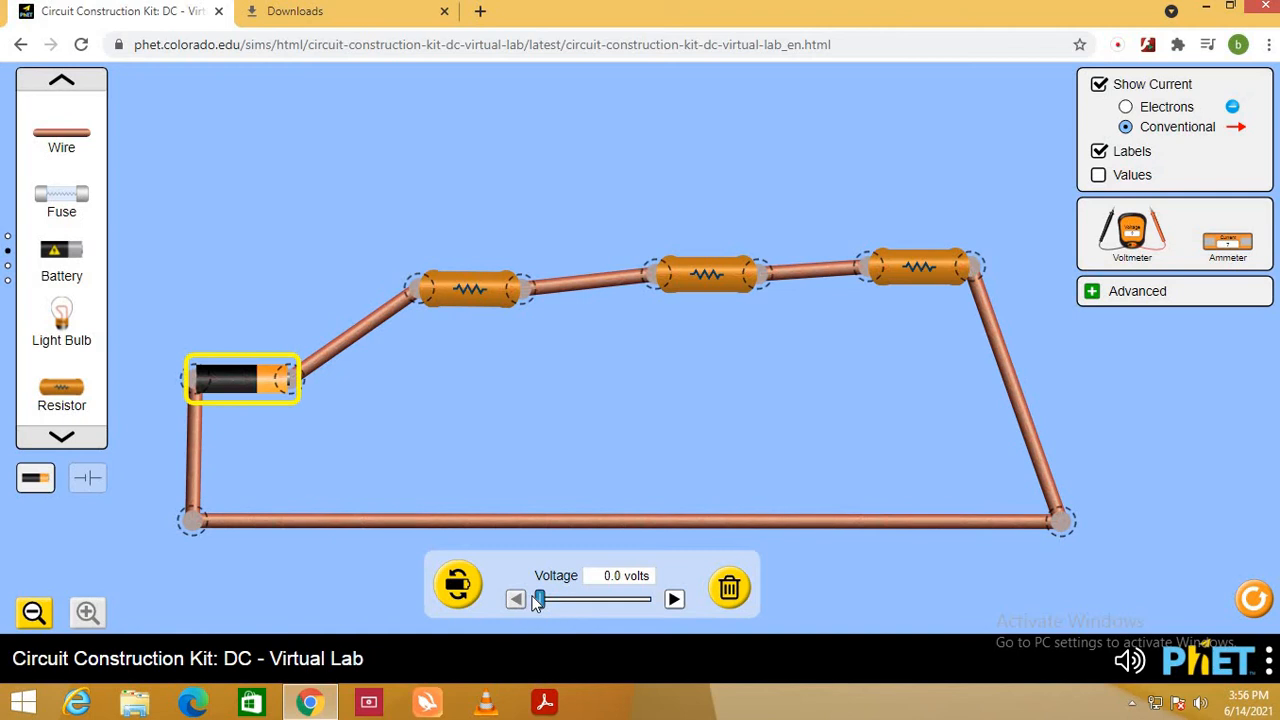
pyautogui.click(675, 600)
pyautogui.click(675, 600)
# - Place the voltmeter under the first resistor and measure across it, with the black probe before it and the red probe on the wire after it
pyautogui.click(1147, 248)
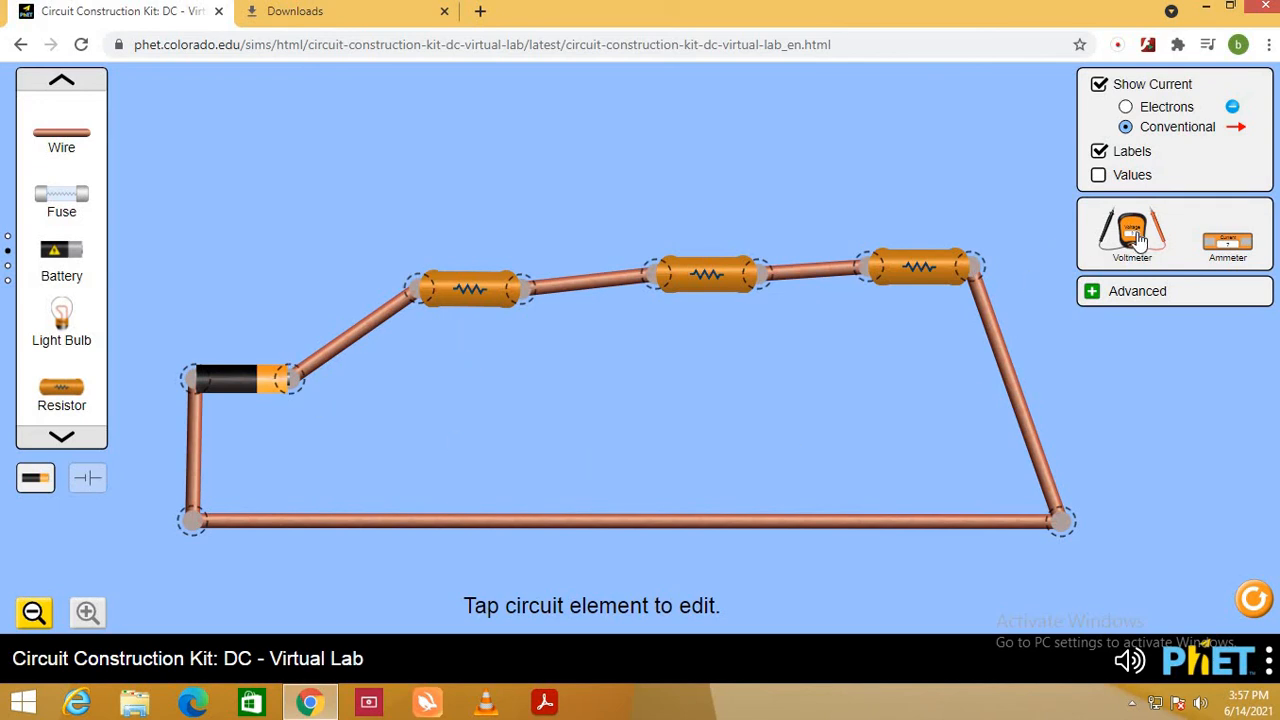
pyautogui.moveTo(1130, 237); pyautogui.dragTo(1133, 330)
pyautogui.moveTo(772, 404); pyautogui.dragTo(471, 408)
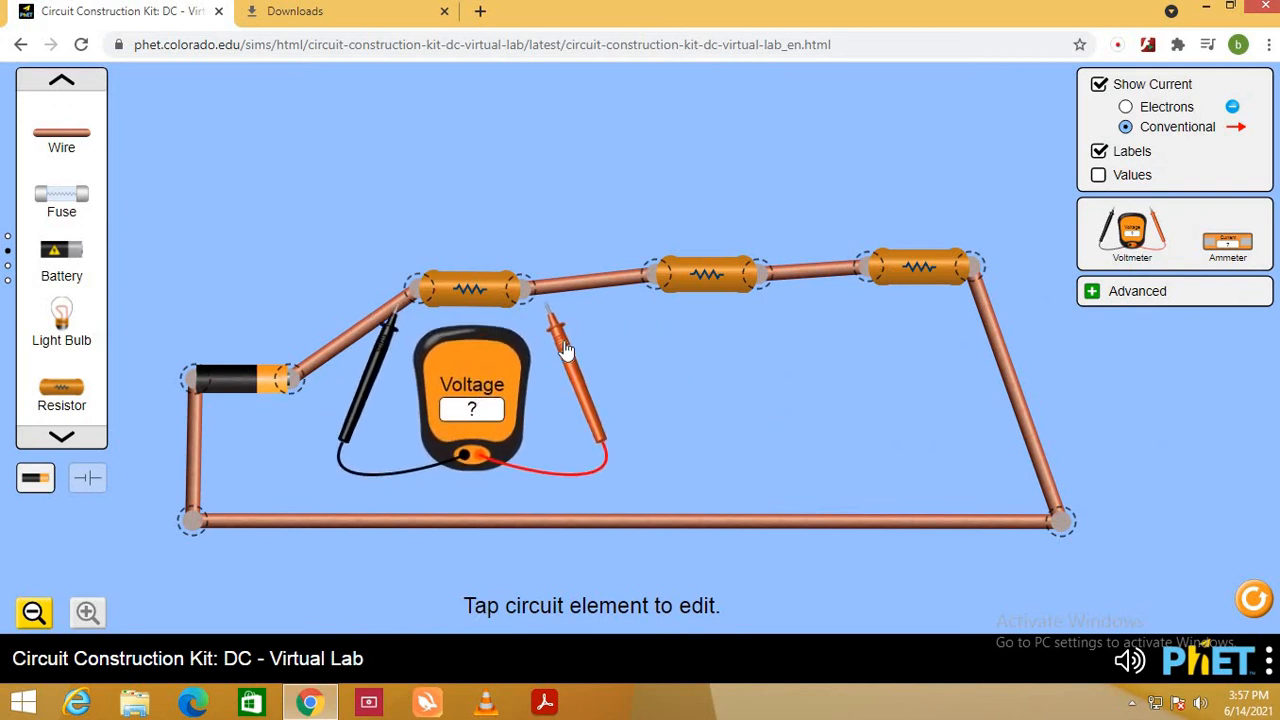
pyautogui.moveTo(565, 350); pyautogui.dragTo(608, 343)
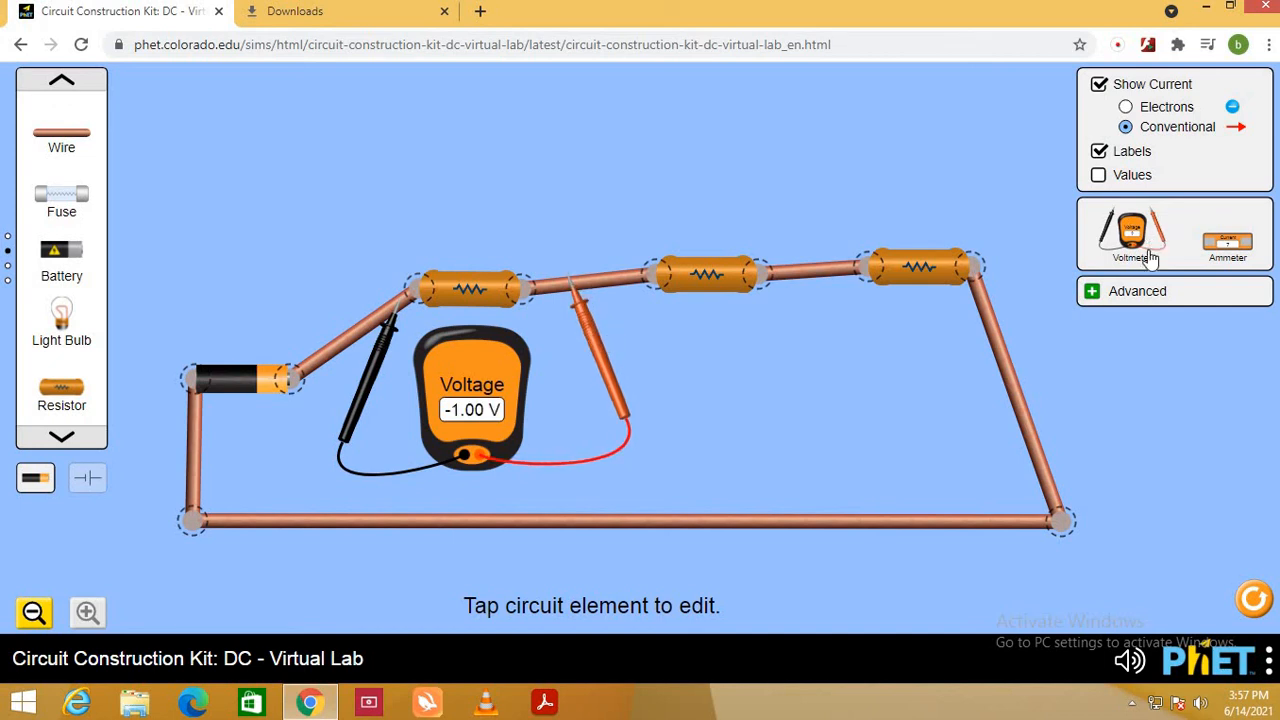
pyautogui.moveTo(1150, 258); pyautogui.dragTo(783, 425)
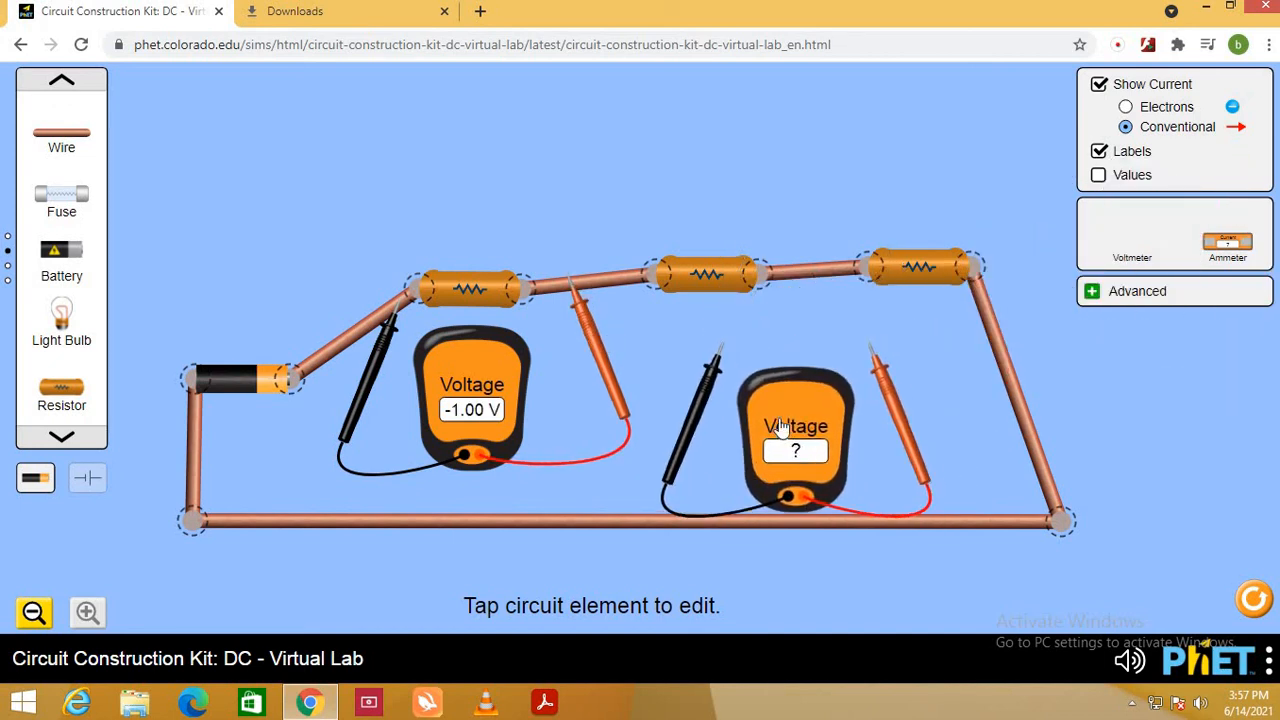
pyautogui.moveTo(708, 374); pyautogui.dragTo(592, 300)
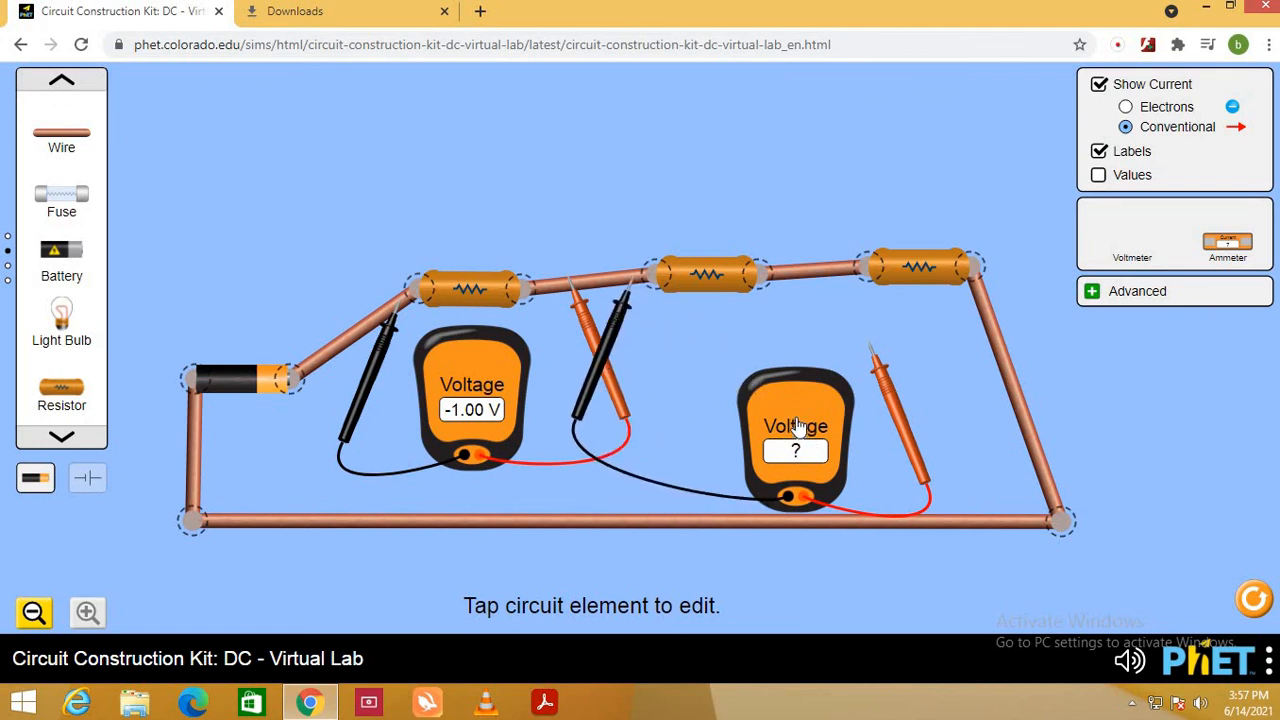
pyautogui.moveTo(798, 427); pyautogui.dragTo(1142, 232)
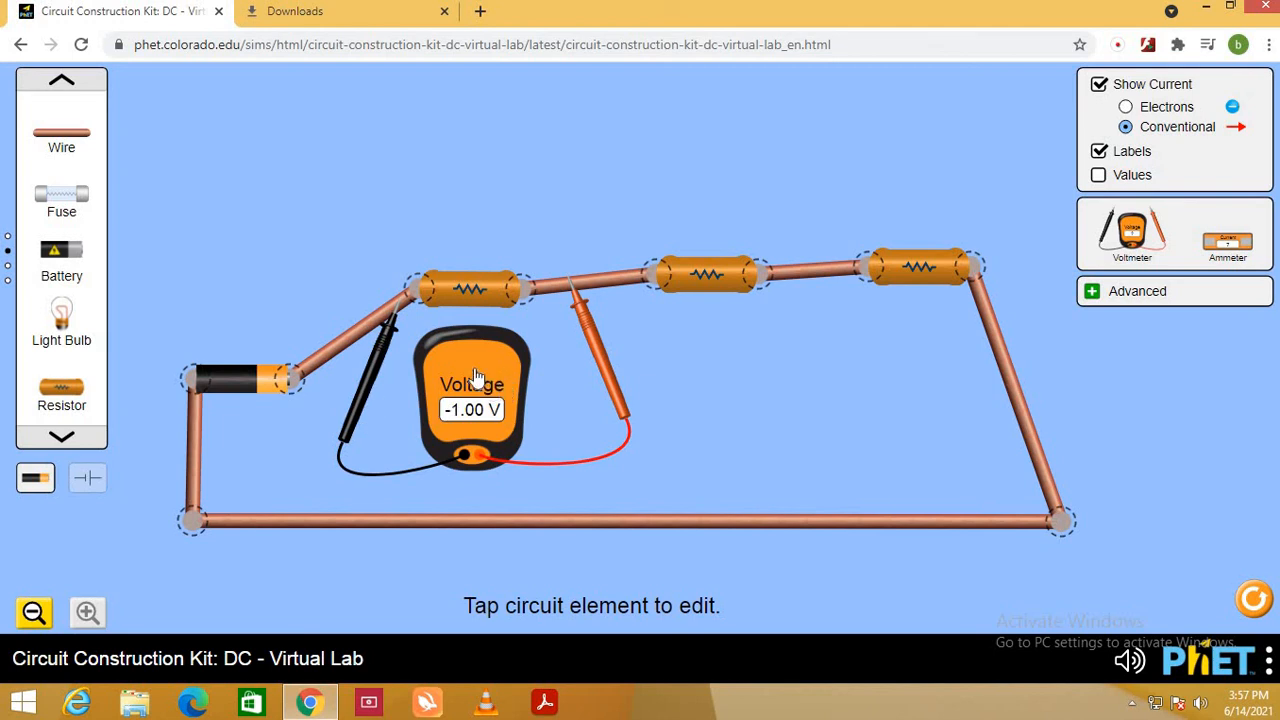
# - Measure across the first two resistors and across the second alone, moving the red probe past the second and the black probe before it
pyautogui.moveTo(476, 376); pyautogui.dragTo(457, 404)
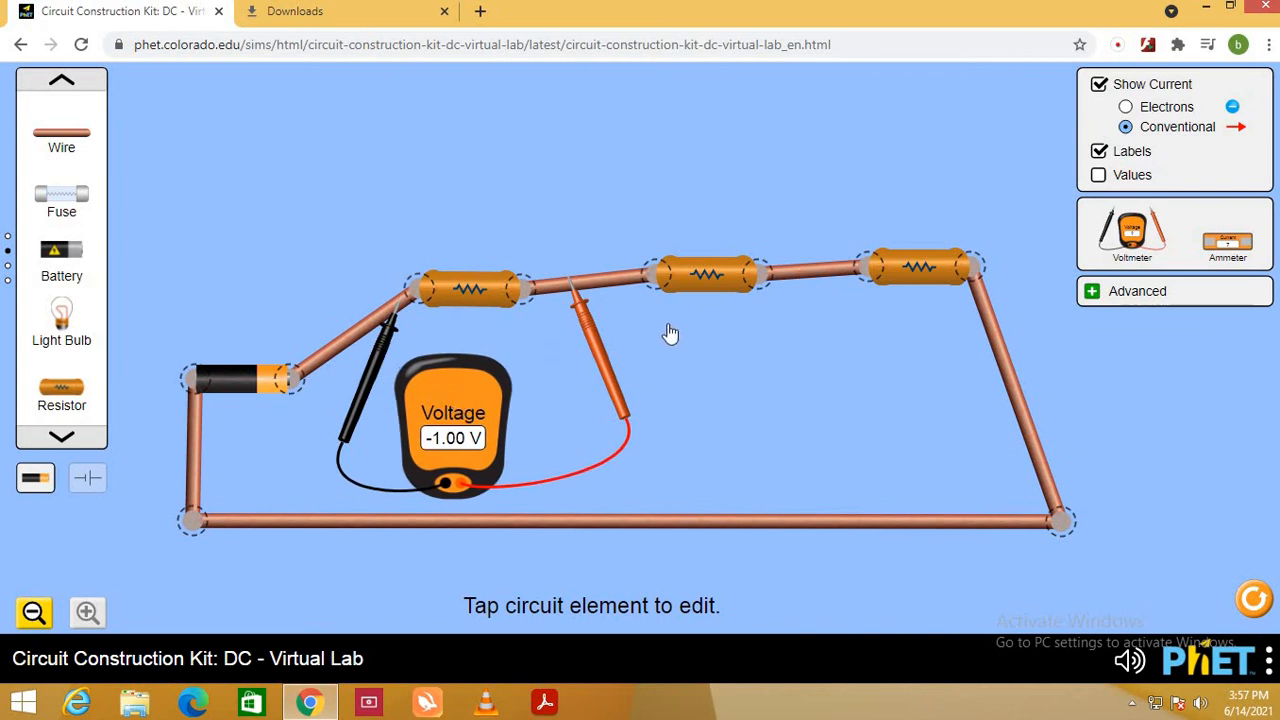
pyautogui.moveTo(605, 365); pyautogui.dragTo(838, 350)
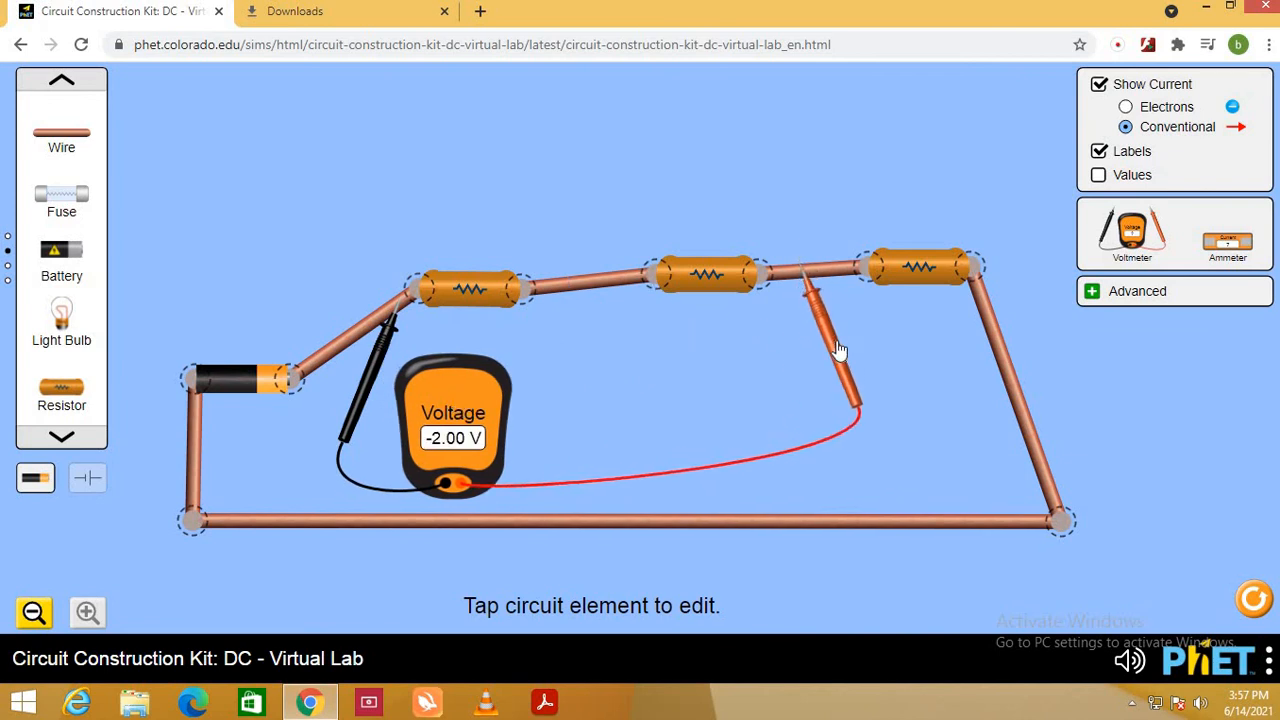
pyautogui.moveTo(372, 372); pyautogui.dragTo(576, 345)
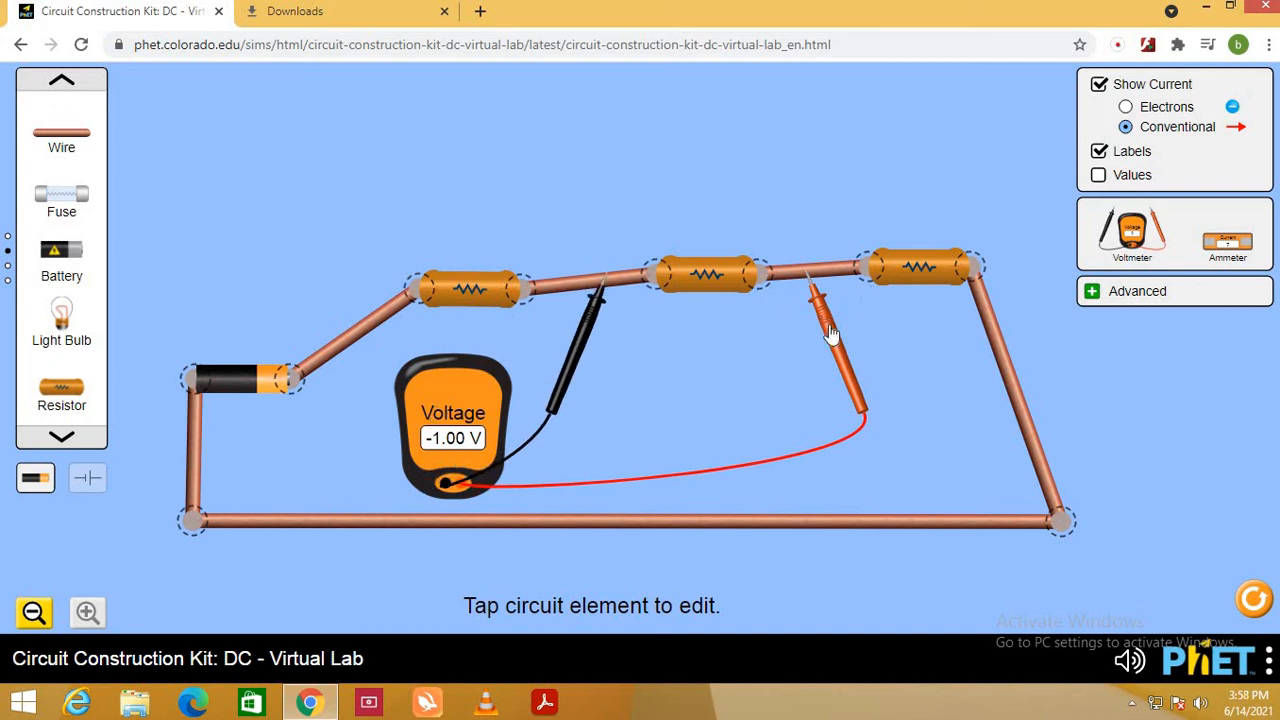
# - Measure across the third resistor, with the red probe on the wire after it and the black probe on the wire before it
pyautogui.moveTo(830, 335); pyautogui.dragTo(1015, 388)
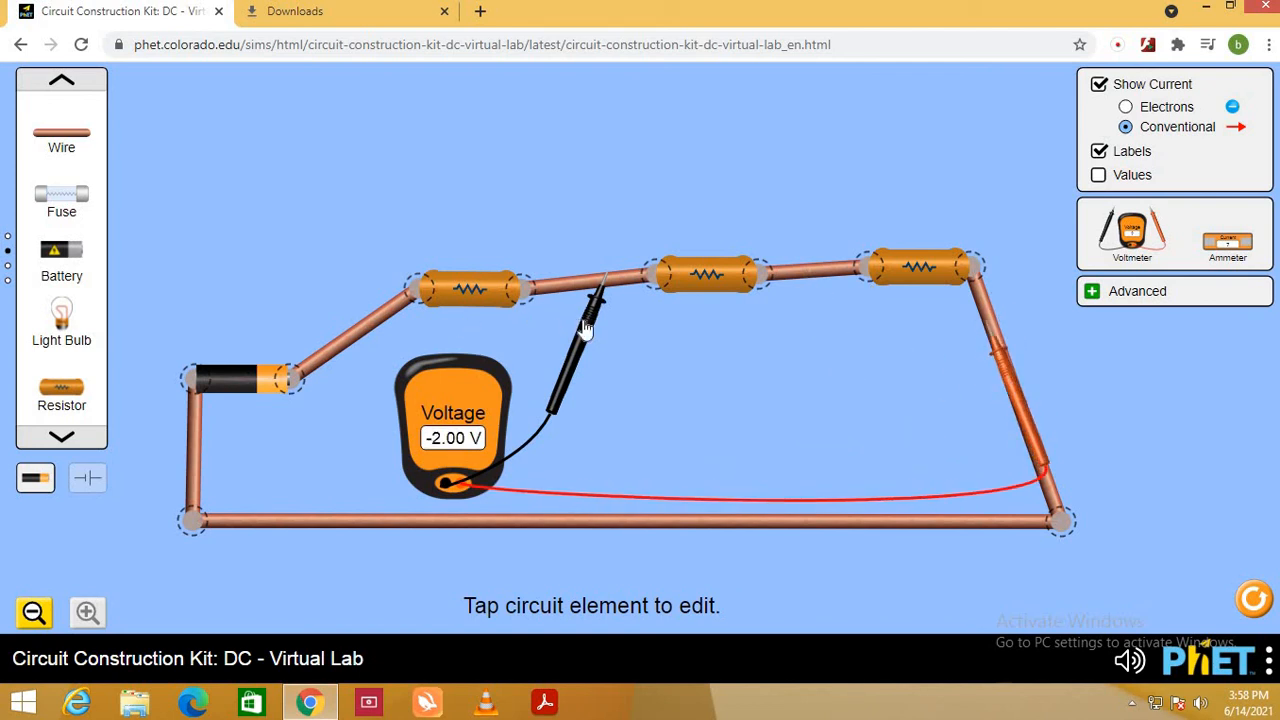
pyautogui.moveTo(588, 330); pyautogui.dragTo(787, 322)
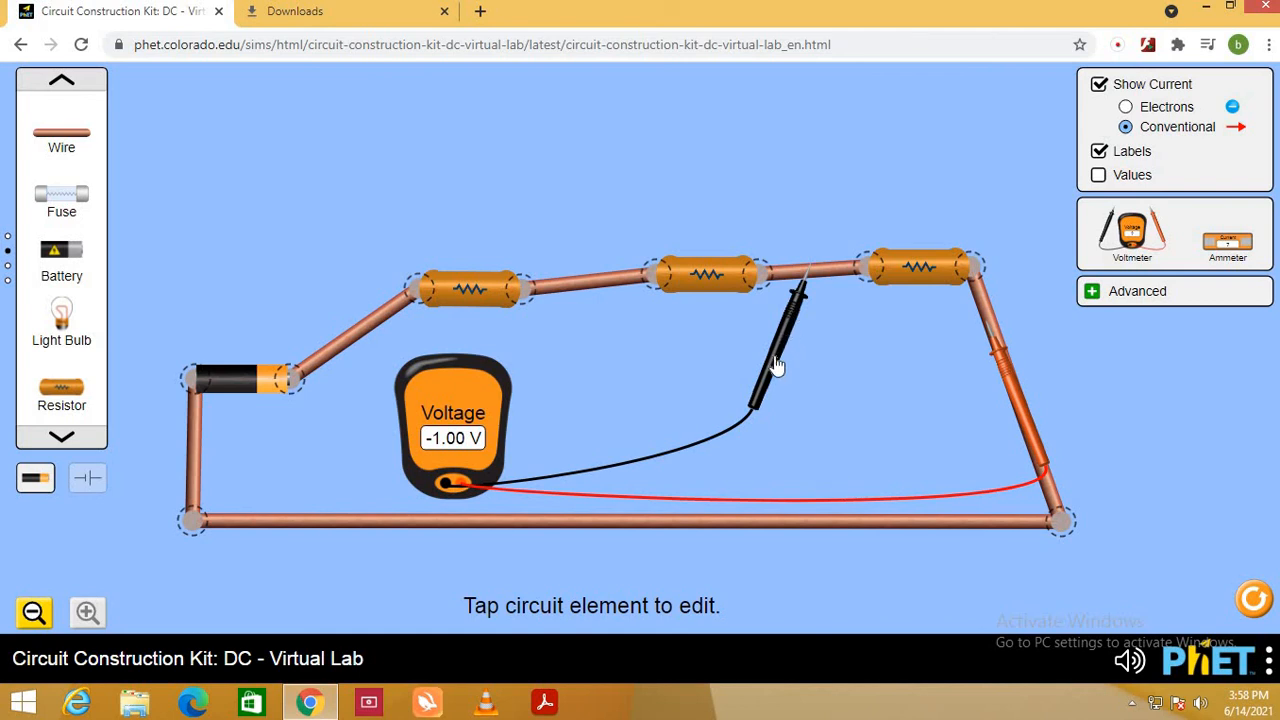
# - Move the black probe onto the wire below the battery's negative end
pyautogui.moveTo(776, 366); pyautogui.dragTo(731, 428)
pyautogui.moveTo(263, 547); pyautogui.dragTo(172, 537)
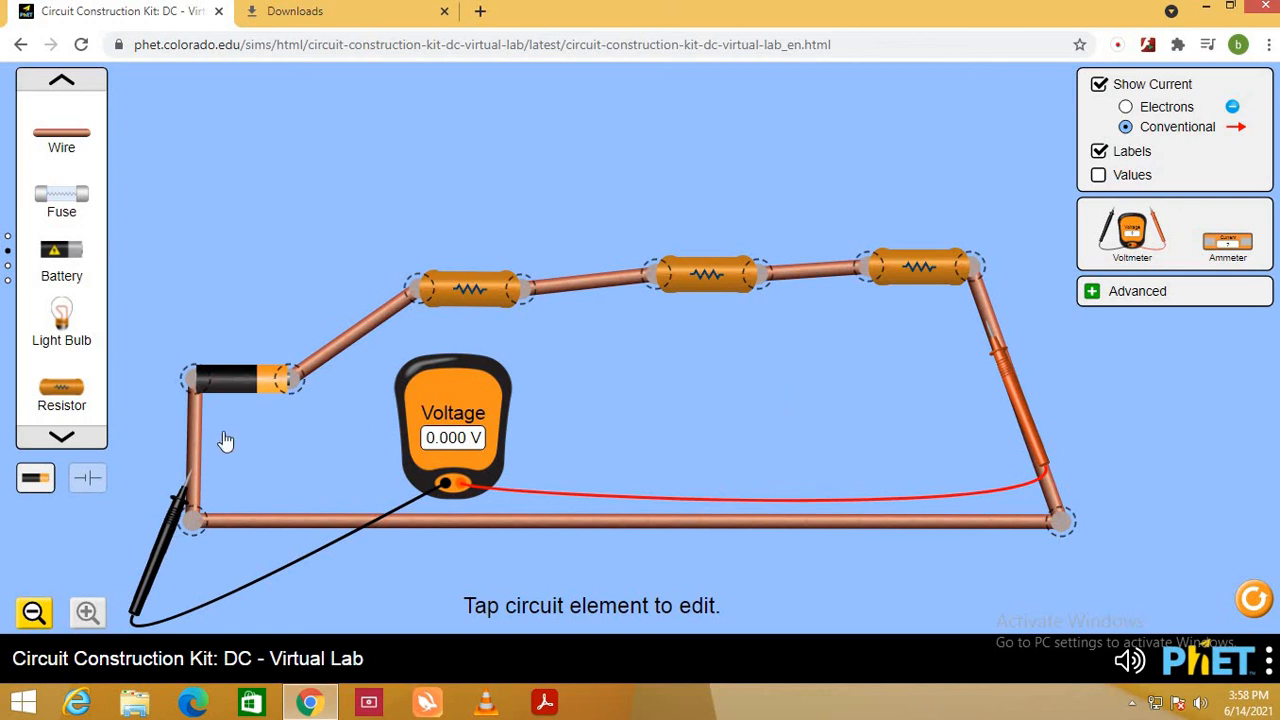